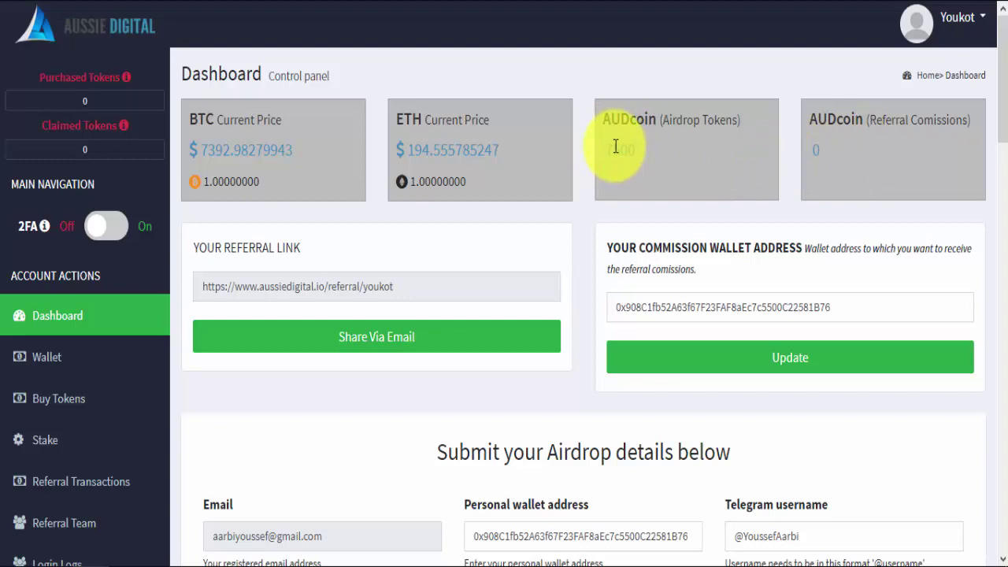
- Review the referral, commission wallet and airdrop details sections of the Aussie Digital dashboard
{"action": "scroll", "coordinate": [583, 153], "scroll_direction": "down", "scroll_amount": 3}
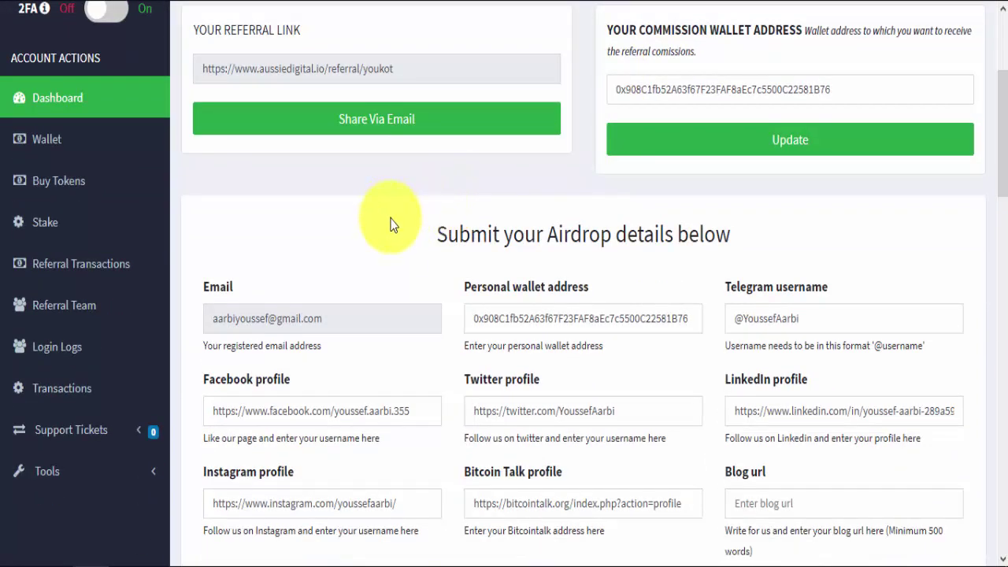
{"action": "scroll", "coordinate": [394, 224], "scroll_direction": "up", "scroll_amount": 3}
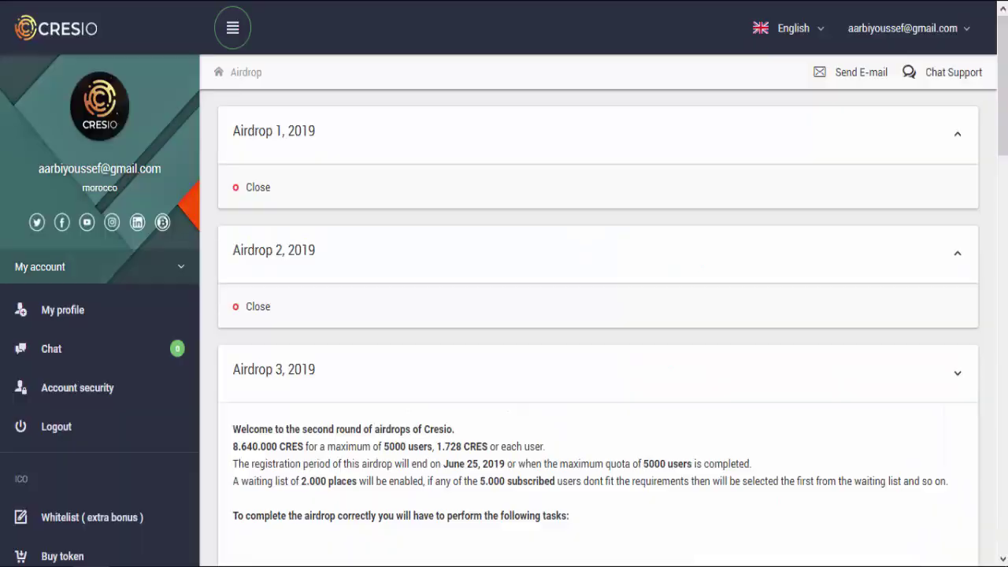
- Switch to the Cresio airdrop page and read the Airdrop 3, 2019 description and its list of required tasks
{"action": "scroll", "coordinate": [338, 320], "scroll_direction": "down", "scroll_amount": 2}
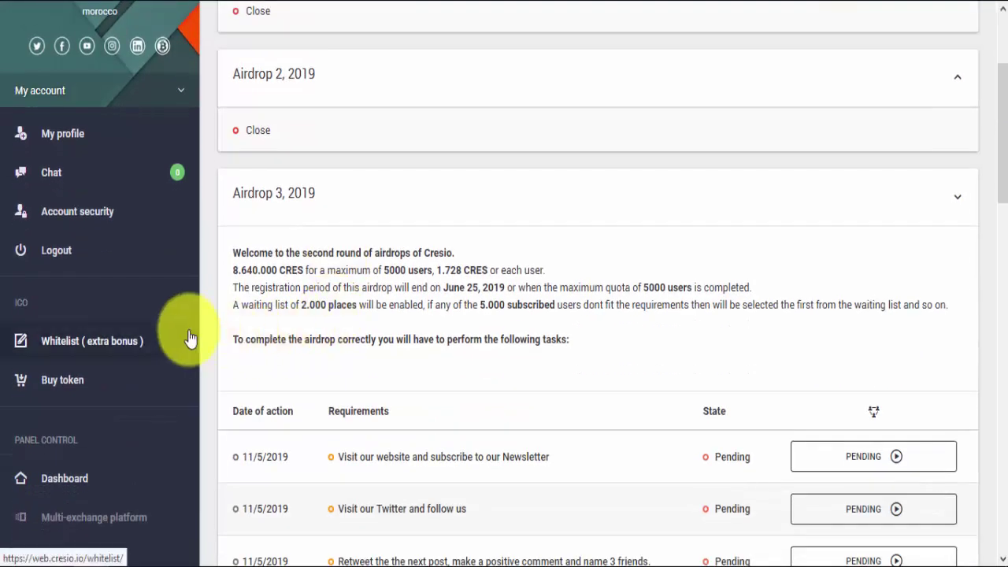
{"action": "scroll", "coordinate": [532, 360], "scroll_direction": "down", "scroll_amount": 2}
{"action": "scroll", "coordinate": [334, 356], "scroll_direction": "down", "scroll_amount": 3}
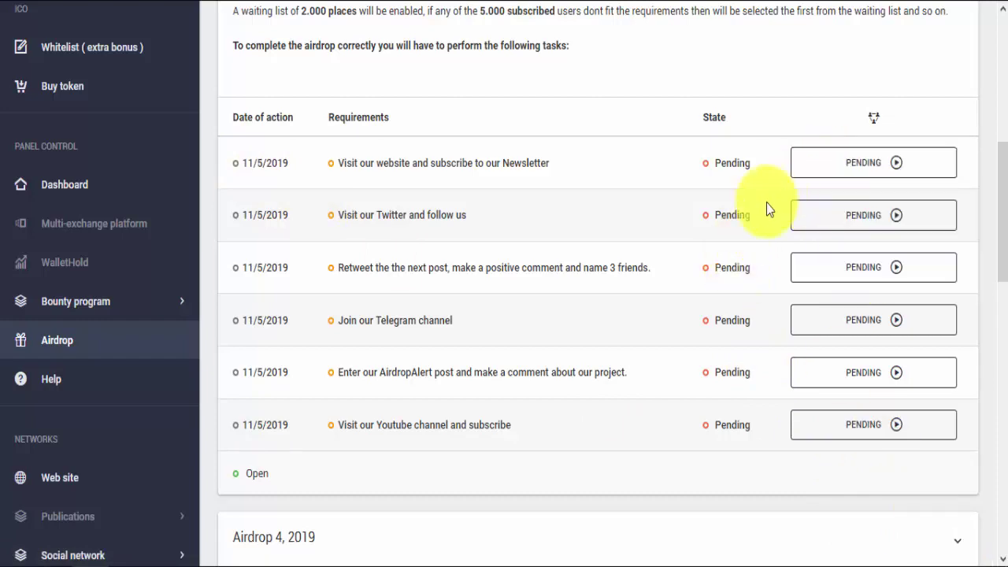
{"action": "scroll", "coordinate": [718, 284], "scroll_direction": "up", "scroll_amount": 3}
{"action": "scroll", "coordinate": [652, 270], "scroll_direction": "up", "scroll_amount": 3}
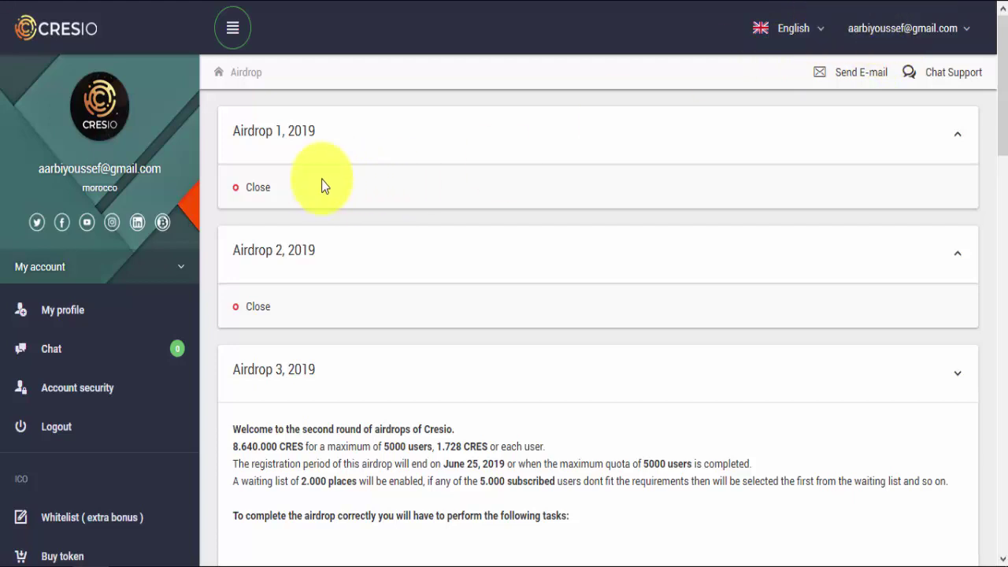
{"action": "scroll", "coordinate": [322, 185], "scroll_direction": "down", "scroll_amount": 3}
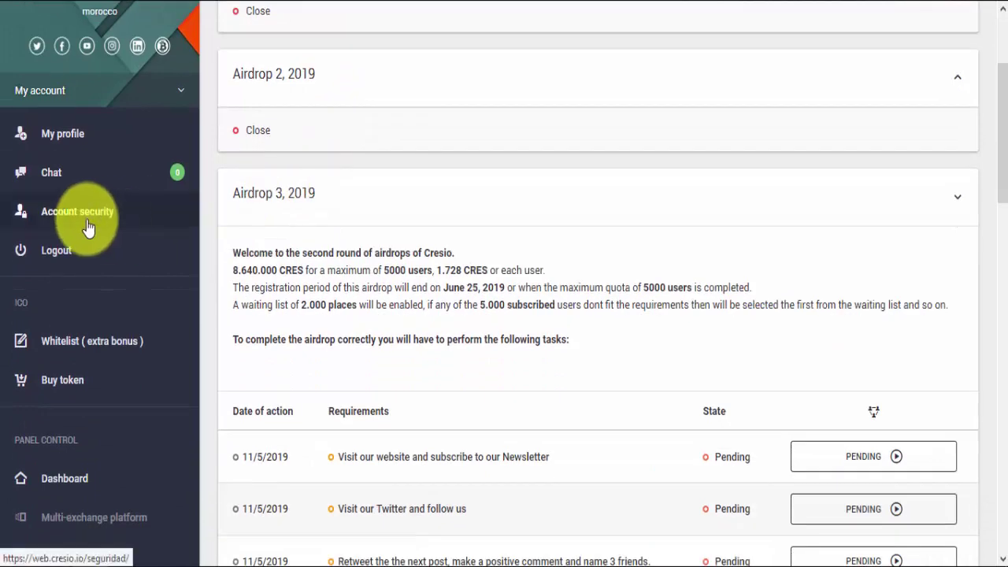
{"action": "scroll", "coordinate": [89, 227], "scroll_direction": "down", "scroll_amount": 9}
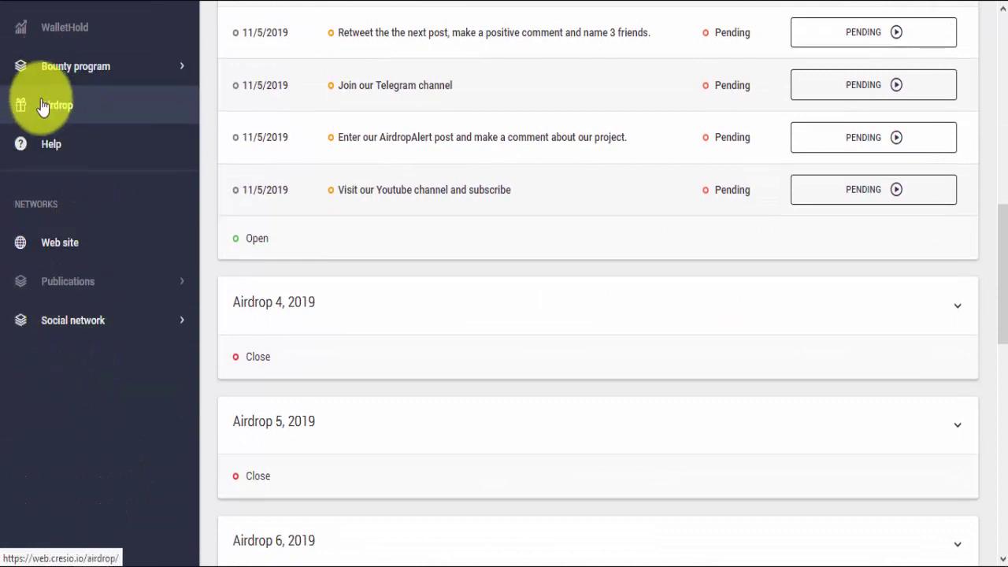
- Expand the Cresio social network links, show the Telegram language channels, and collapse the Telegram entry again
{"action": "left_click", "coordinate": [148, 331]}
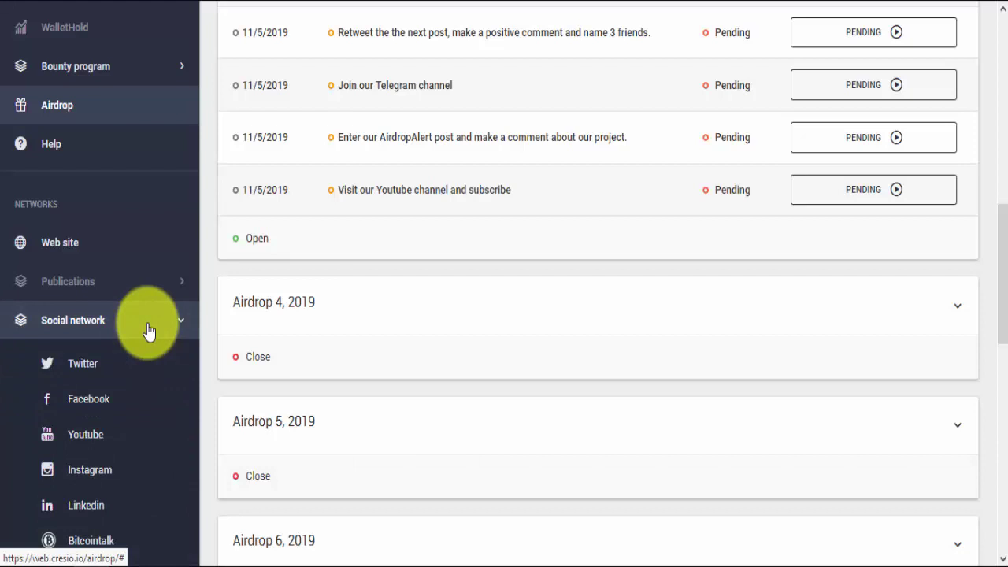
{"action": "scroll", "coordinate": [148, 332], "scroll_direction": "down", "scroll_amount": 3}
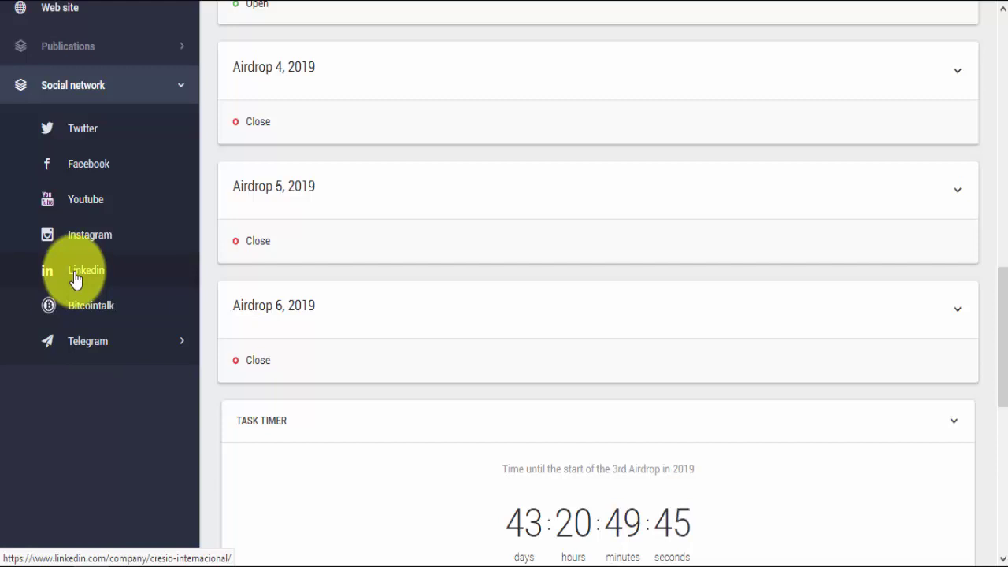
{"action": "left_click", "coordinate": [160, 352]}
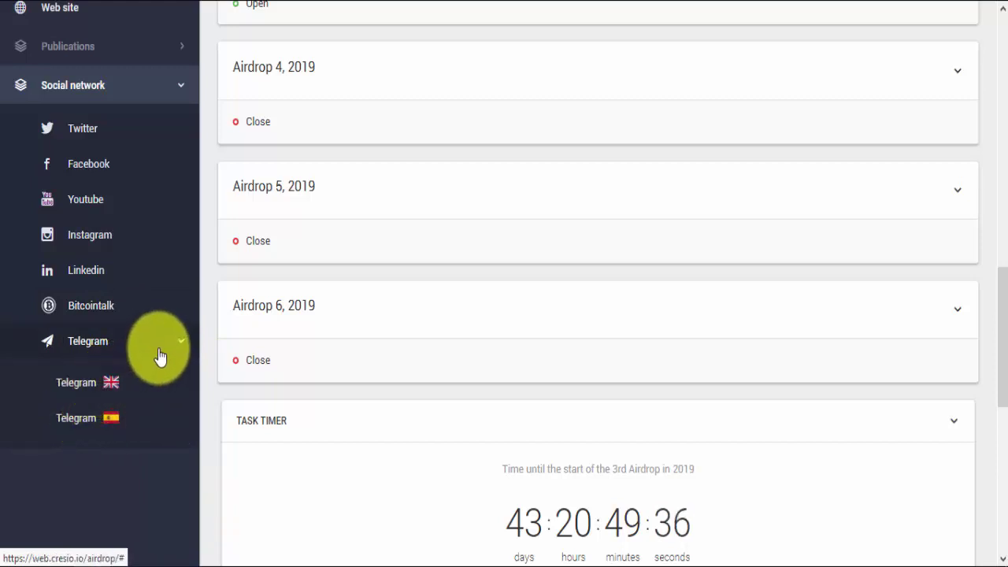
{"action": "left_click", "coordinate": [170, 345]}
{"action": "scroll", "coordinate": [535, 466], "scroll_direction": "down", "scroll_amount": 2}
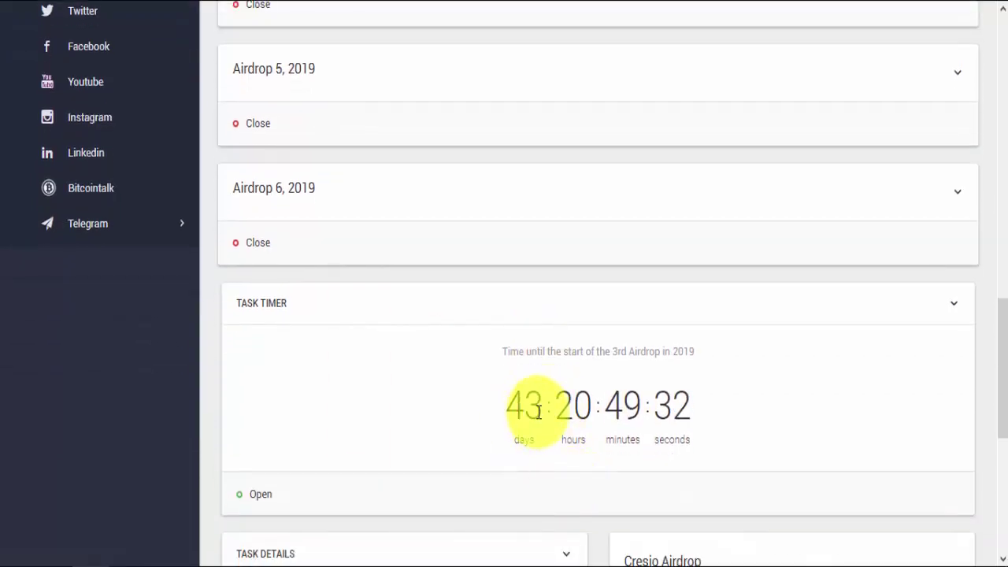
- Reopen the Airdrop page and sign in to the Cresio account with the prefilled credentials
{"action": "scroll", "coordinate": [338, 445], "scroll_direction": "up", "scroll_amount": 8}
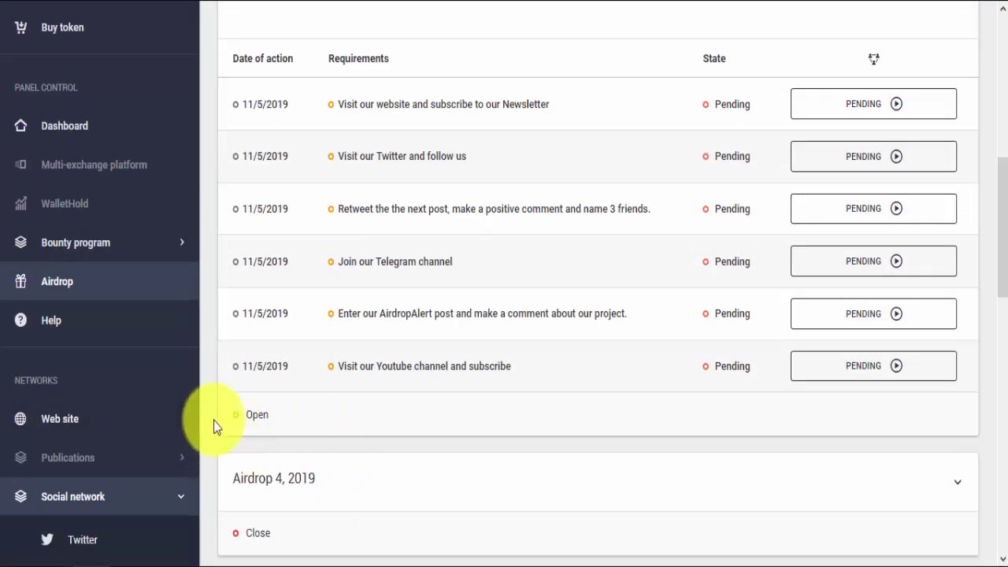
{"action": "scroll", "coordinate": [213, 425], "scroll_direction": "up", "scroll_amount": 2}
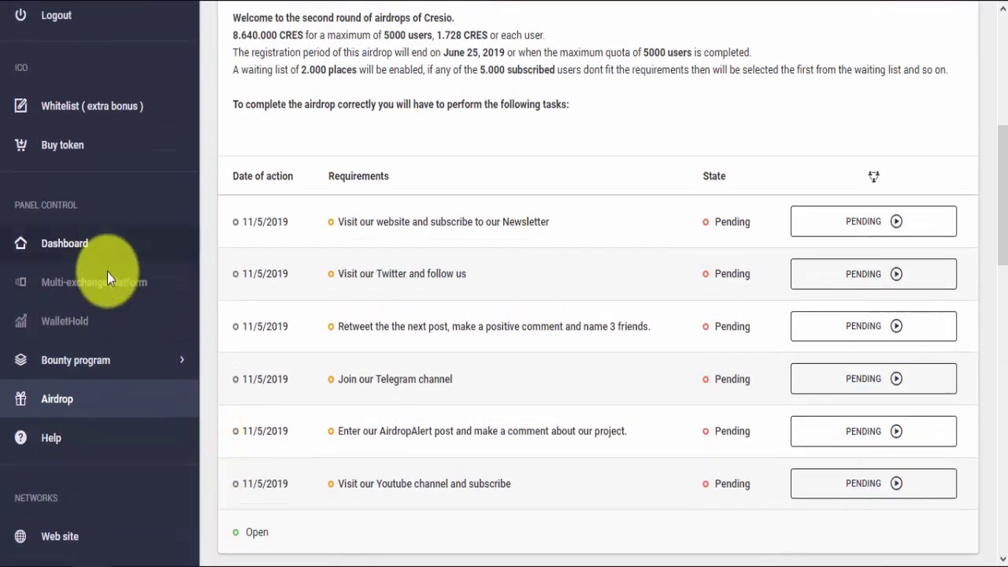
{"action": "scroll", "coordinate": [87, 435], "scroll_direction": "down", "scroll_amount": 6}
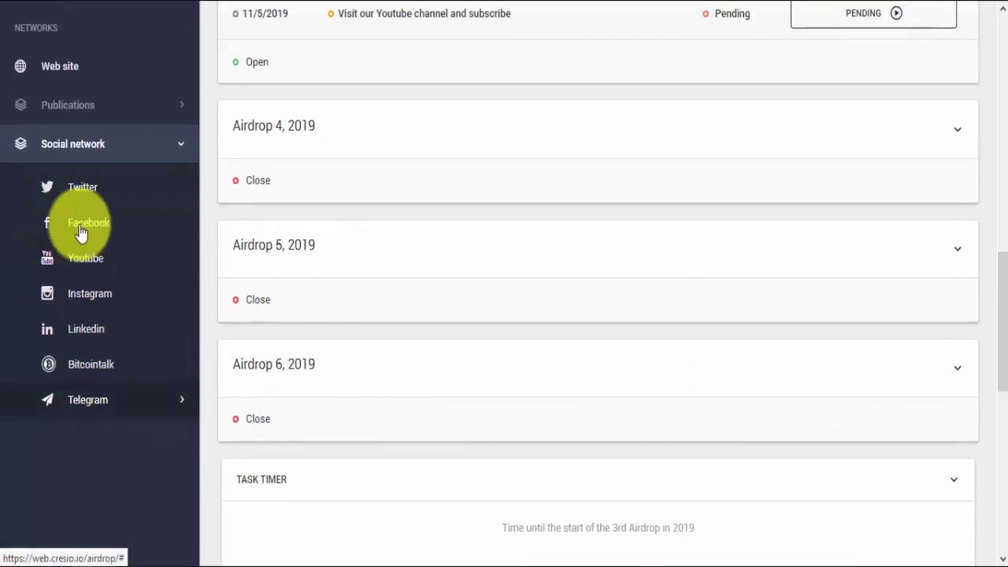
{"action": "scroll", "coordinate": [96, 290], "scroll_direction": "up", "scroll_amount": 4}
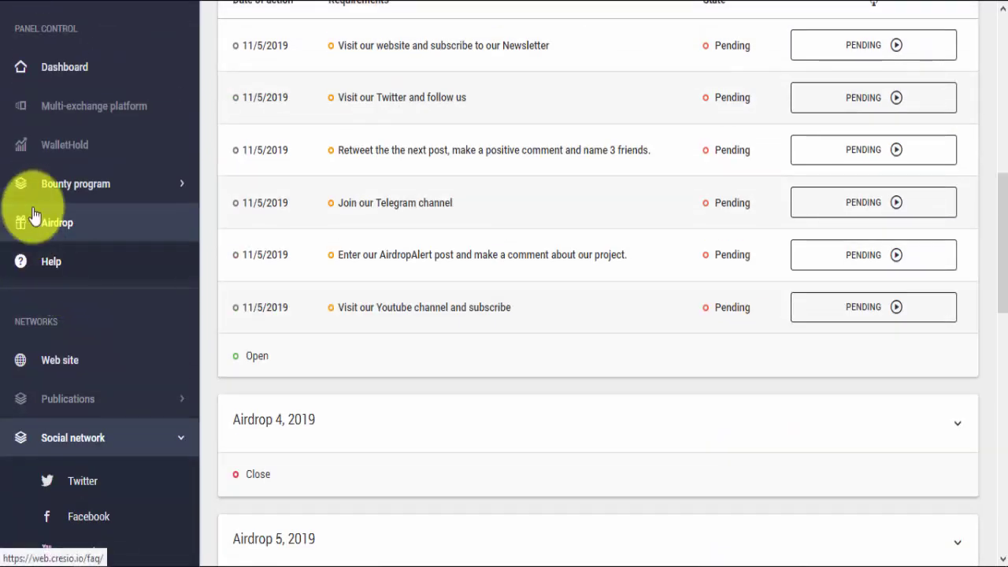
{"action": "left_click", "coordinate": [56, 227]}
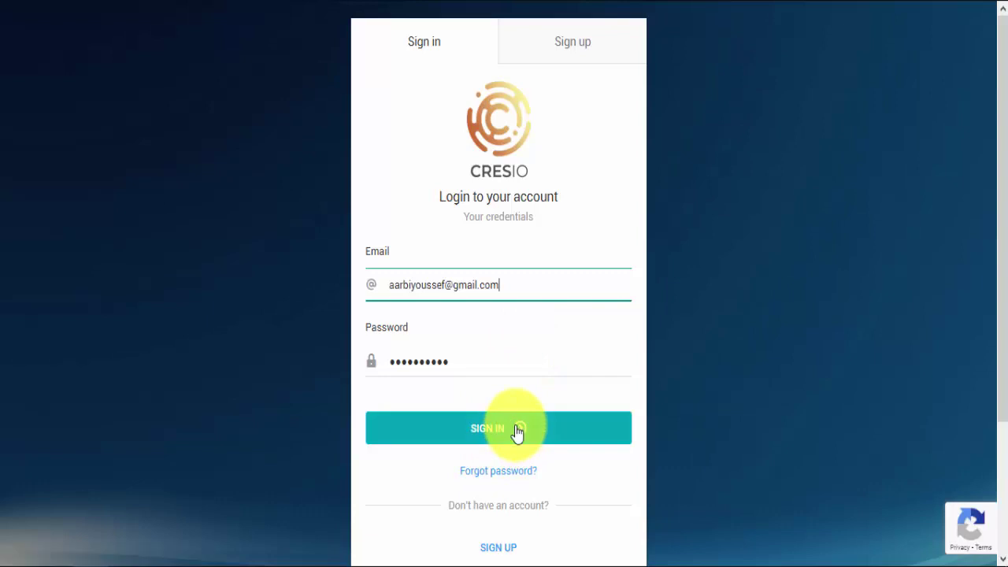
{"action": "left_click", "coordinate": [518, 432]}
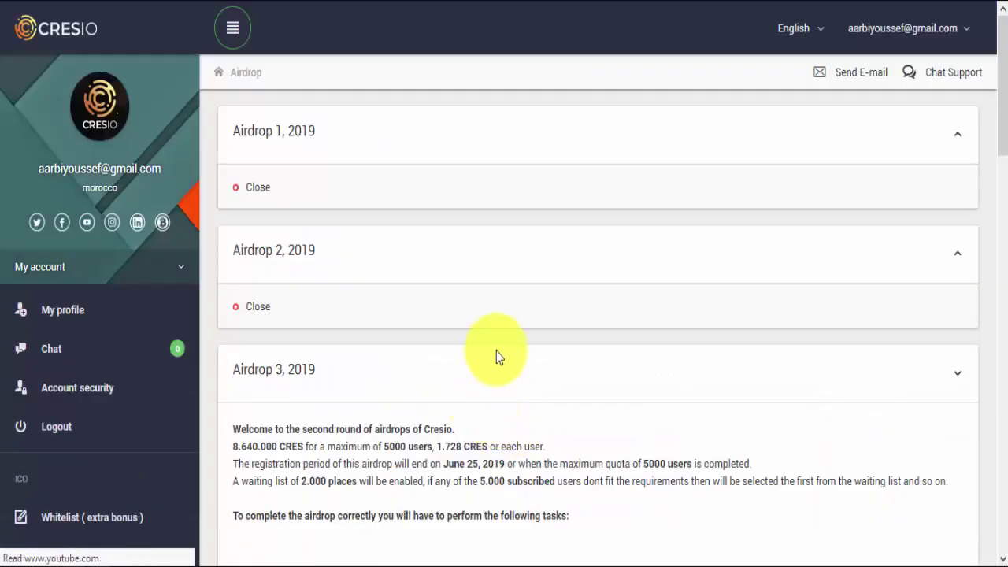
- Return to the Airdrop 3, 2019 tasks and open the pending website and newsletter subscription task
{"action": "scroll", "coordinate": [497, 356], "scroll_direction": "down", "scroll_amount": 3}
{"action": "scroll", "coordinate": [496, 356], "scroll_direction": "down", "scroll_amount": 4}
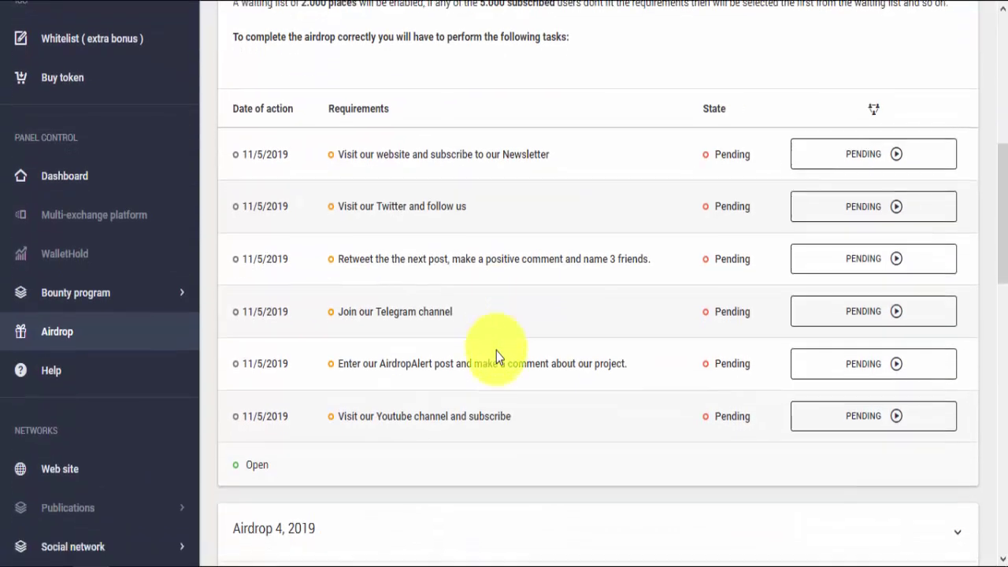
{"action": "scroll", "coordinate": [867, 207], "scroll_direction": "up", "scroll_amount": 4}
{"action": "scroll", "coordinate": [820, 296], "scroll_direction": "up", "scroll_amount": 4}
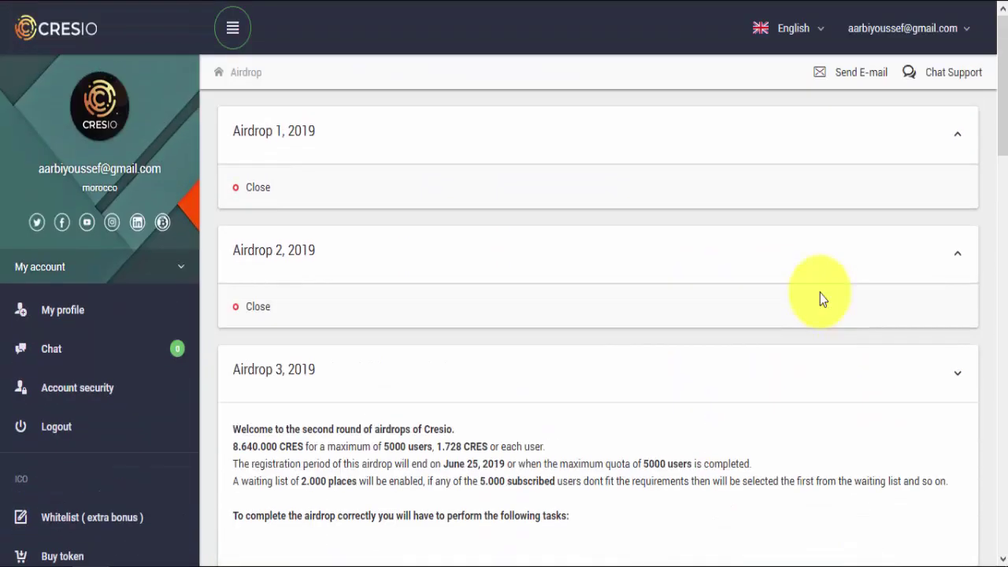
{"action": "scroll", "coordinate": [820, 295], "scroll_direction": "down", "scroll_amount": 5}
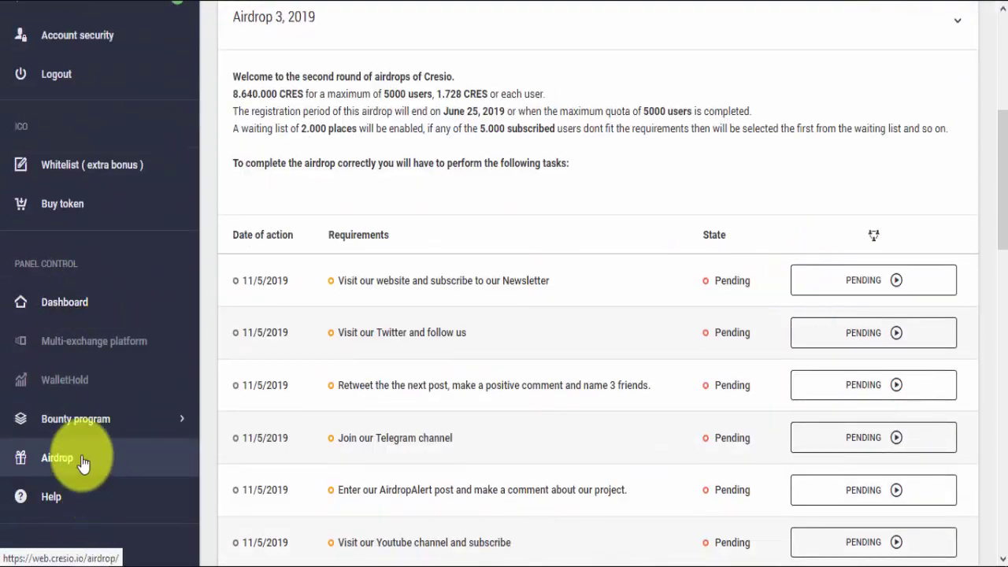
{"action": "left_click", "coordinate": [728, 234]}
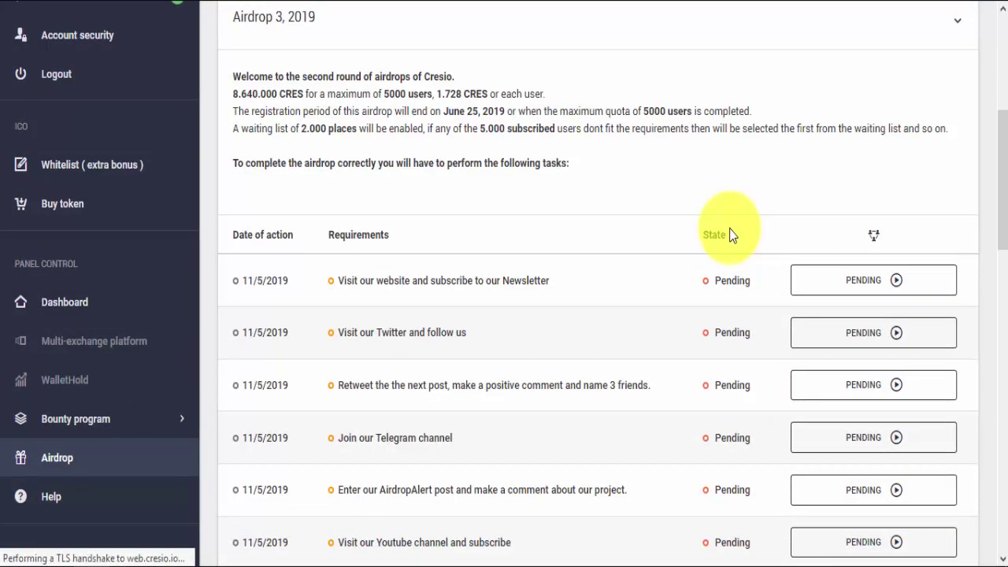
{"action": "scroll", "coordinate": [732, 259], "scroll_direction": "down", "scroll_amount": 5}
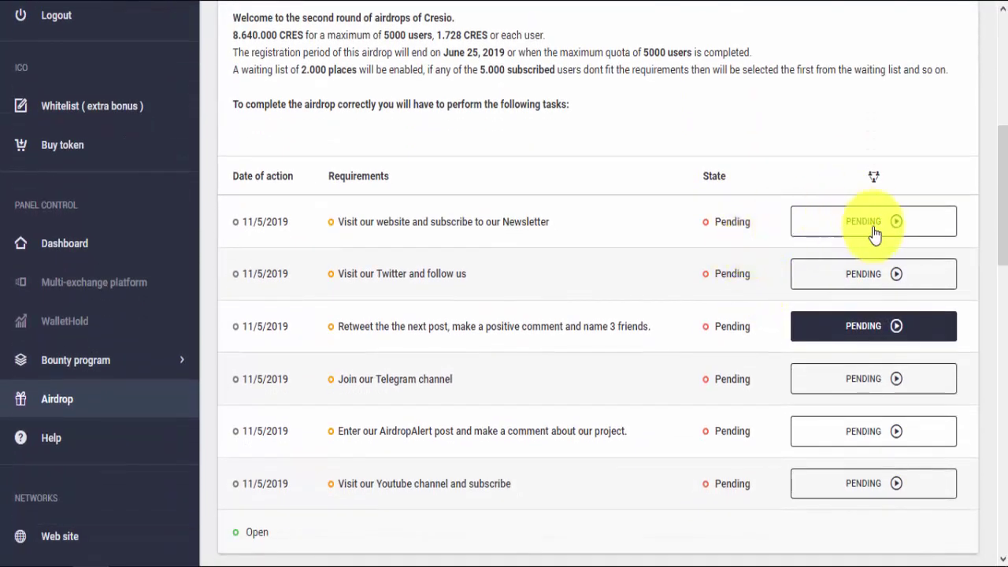
{"action": "left_click", "coordinate": [867, 223]}
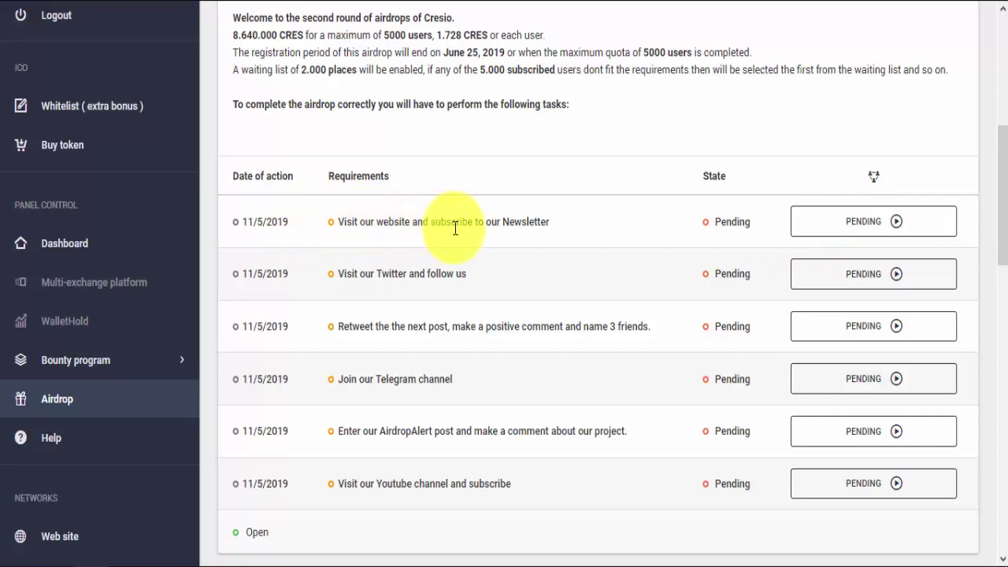
- Open the pending newsletter subscription task of Airdrop 3 again and display the account menu
{"action": "scroll", "coordinate": [494, 256], "scroll_direction": "up", "scroll_amount": 5}
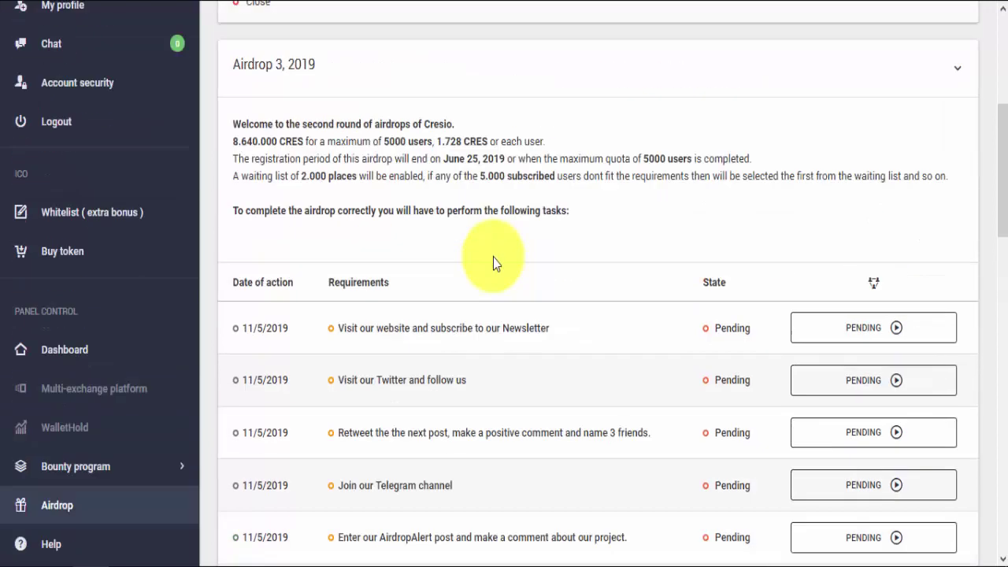
{"action": "scroll", "coordinate": [494, 271], "scroll_direction": "down", "scroll_amount": 4}
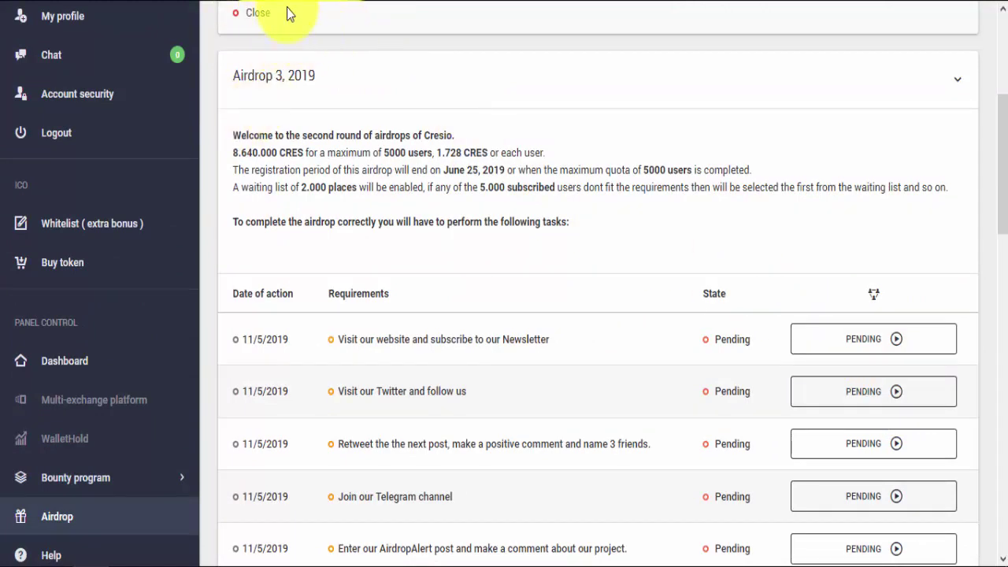
{"action": "left_click", "coordinate": [819, 352]}
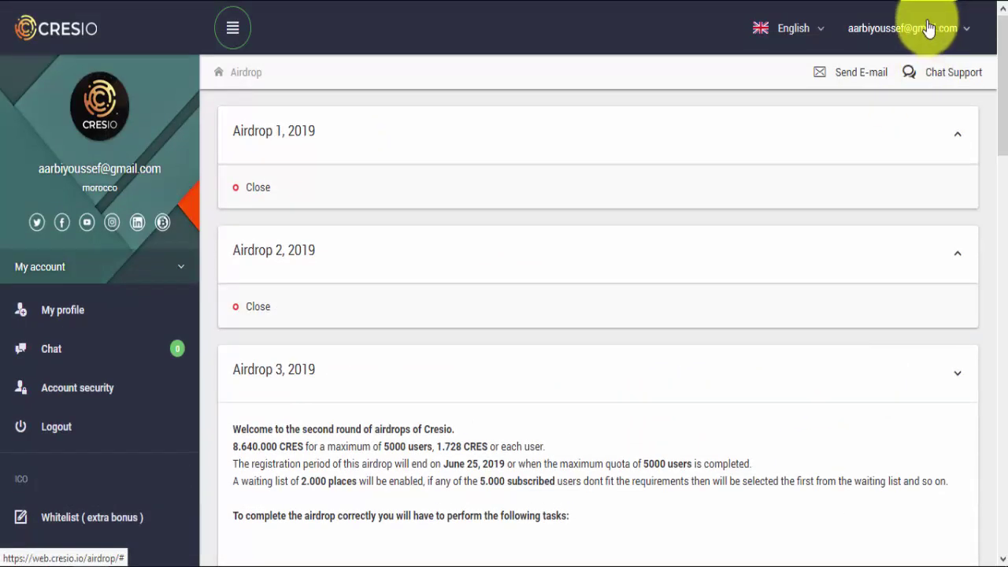
{"action": "left_click", "coordinate": [963, 28]}
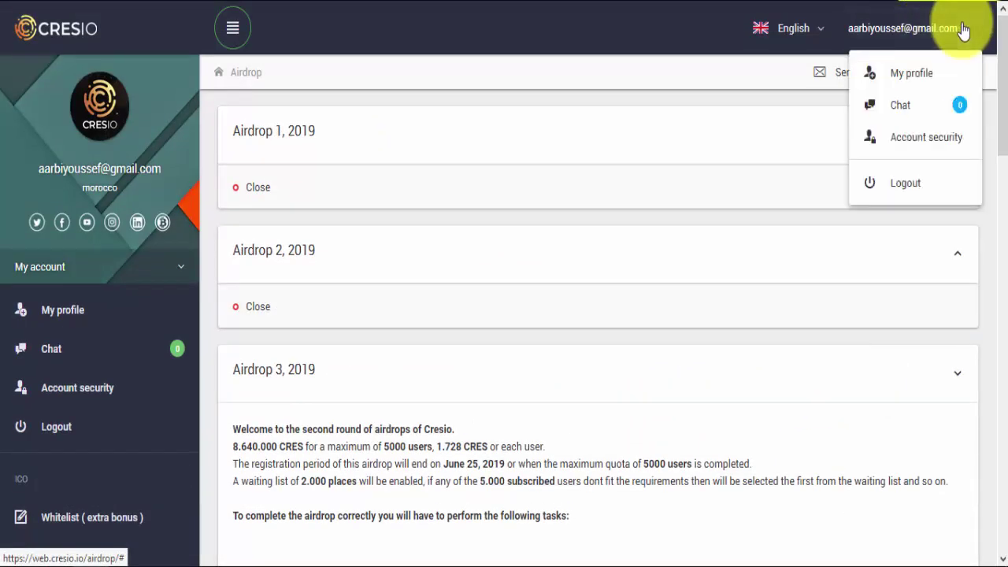
- Highlight "3 friends" in the retweet requirement of Airdrop 3, 2019, and clear the highlight
{"action": "scroll", "coordinate": [745, 288], "scroll_direction": "down", "scroll_amount": 5}
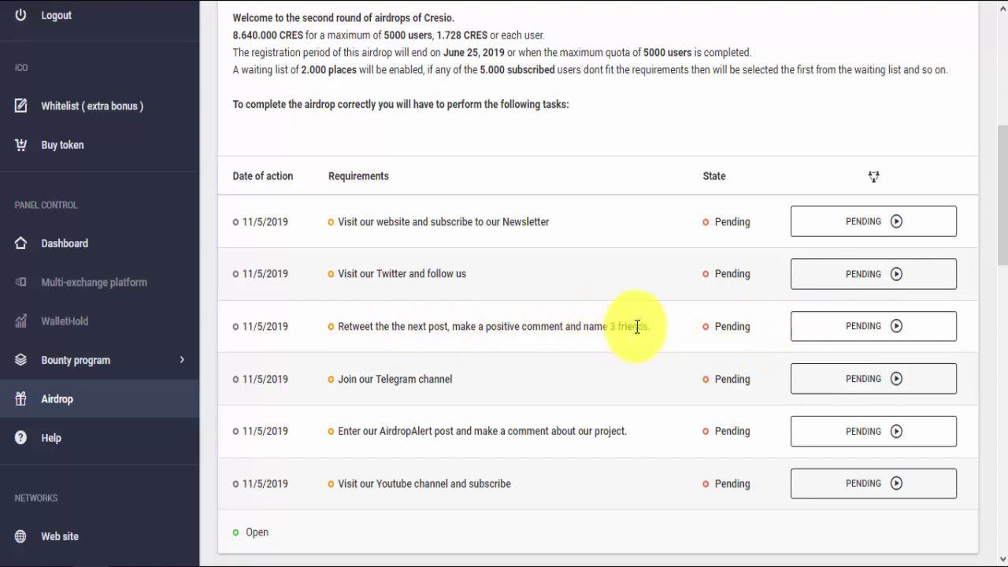
{"action": "left_click_drag", "start_coordinate": [644, 326], "coordinate": [600, 326]}
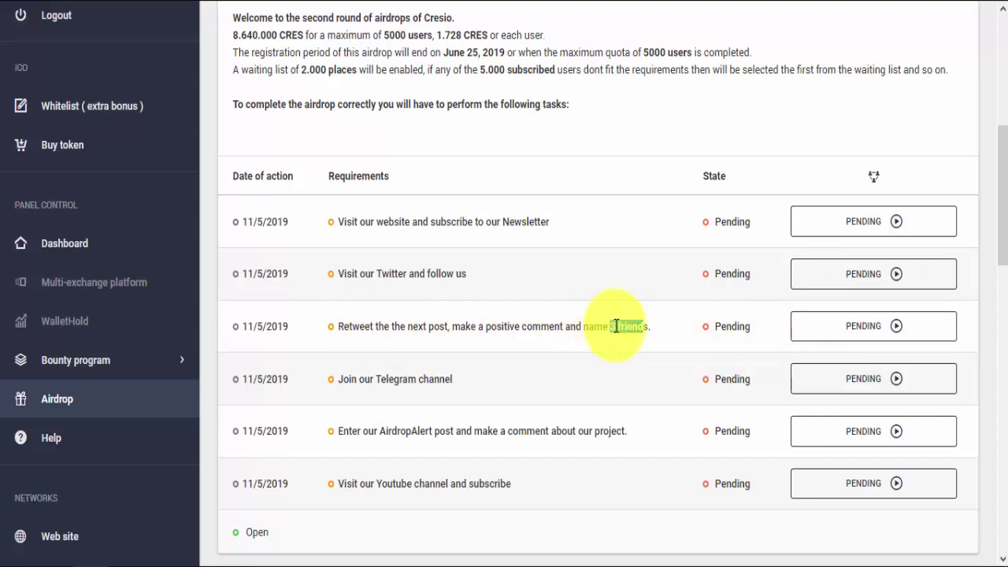
{"action": "left_click", "coordinate": [623, 325]}
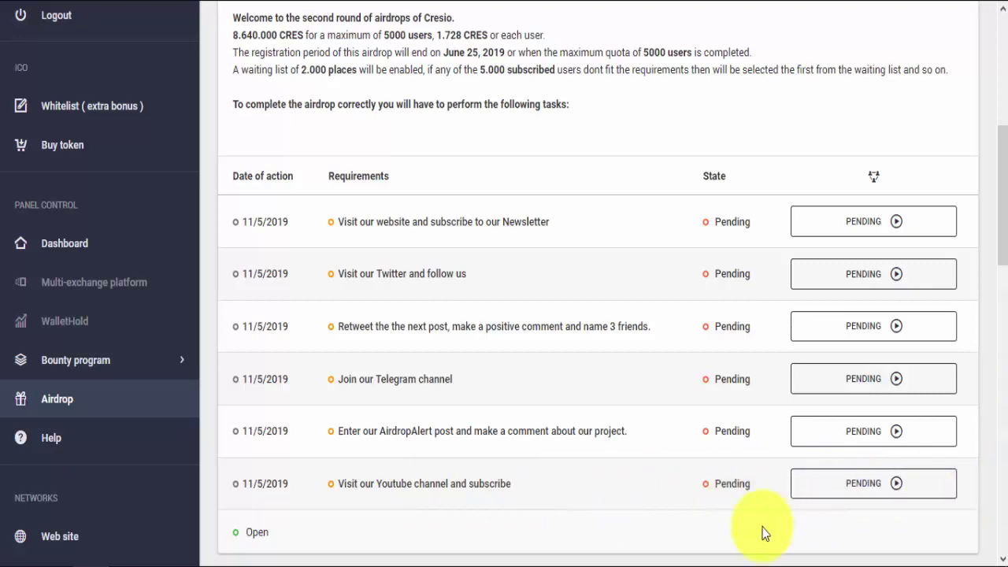
- Highlight the 1.728 CRES reward per user in the Airdrop 3, 2019 description
{"action": "scroll", "coordinate": [758, 534], "scroll_direction": "down", "scroll_amount": 2}
{"action": "scroll", "coordinate": [756, 425], "scroll_direction": "up", "scroll_amount": 2}
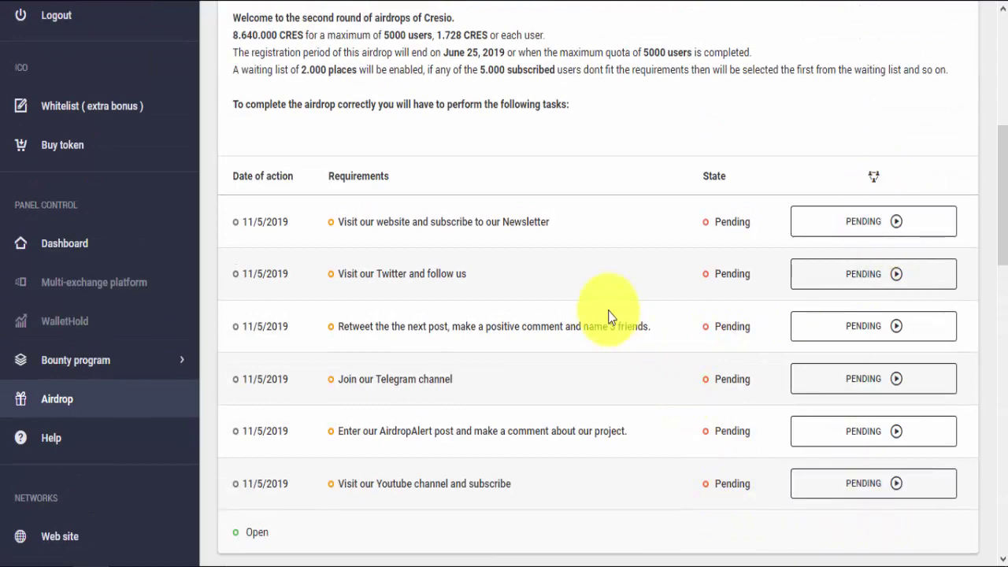
{"action": "scroll", "coordinate": [599, 319], "scroll_direction": "up", "scroll_amount": 5}
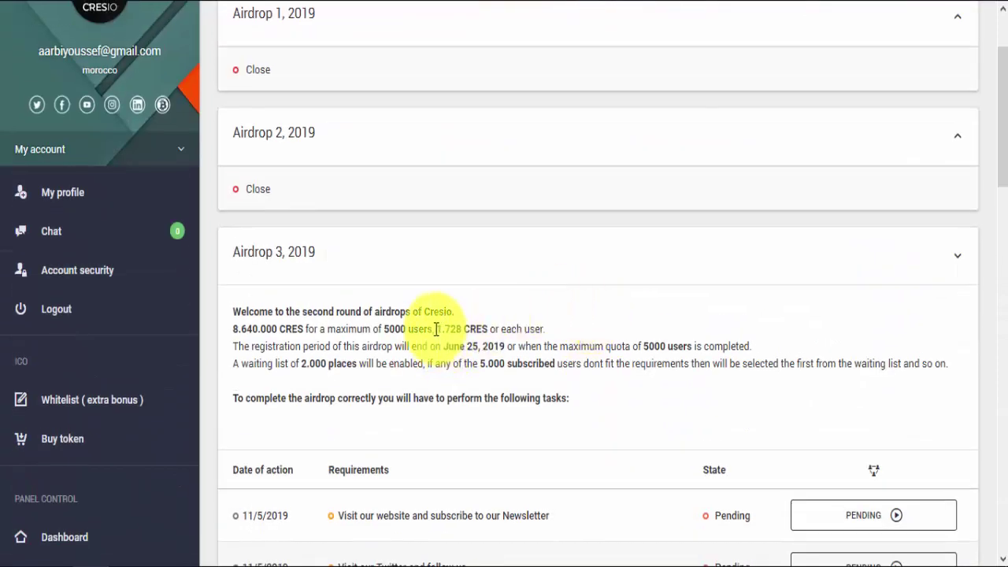
{"action": "left_click_drag", "start_coordinate": [454, 327], "coordinate": [466, 327]}
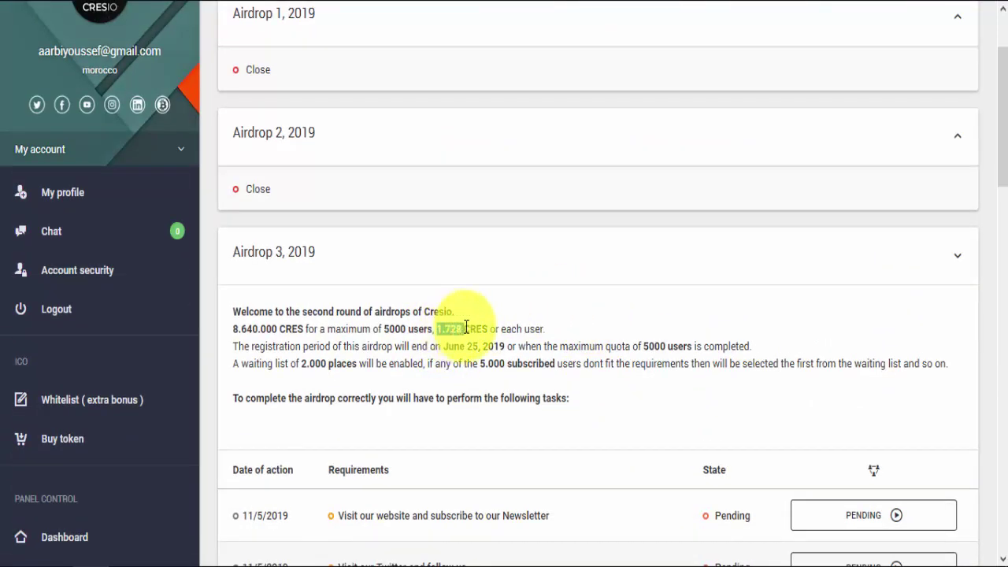
- Switch to the Aussie Digital airdrop page and review what is offered and how to join
{"action": "scroll", "coordinate": [455, 339], "scroll_direction": "up", "scroll_amount": 2}
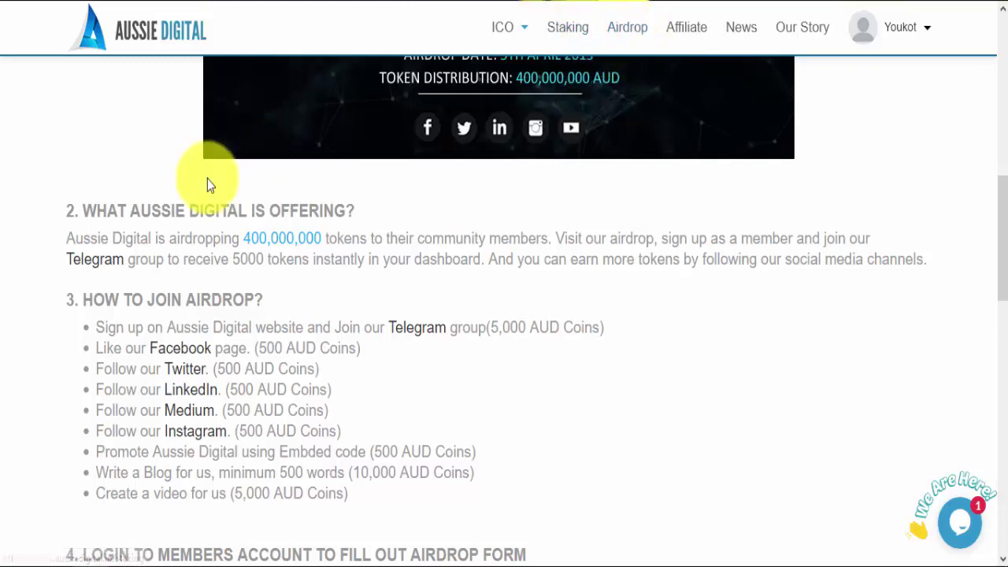
{"action": "scroll", "coordinate": [118, 264], "scroll_direction": "up", "scroll_amount": 1}
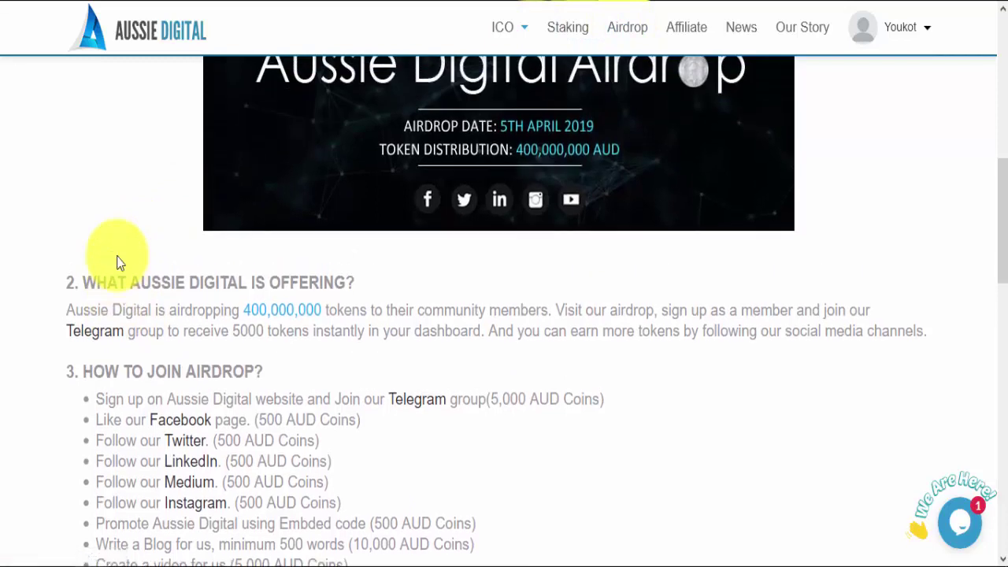
- Review the Aussie Digital airdrop page's joining tasks, member login instructions and three-level affiliate program
{"action": "scroll", "coordinate": [116, 267], "scroll_direction": "down", "scroll_amount": 1}
{"action": "scroll", "coordinate": [119, 268], "scroll_direction": "down", "scroll_amount": 1}
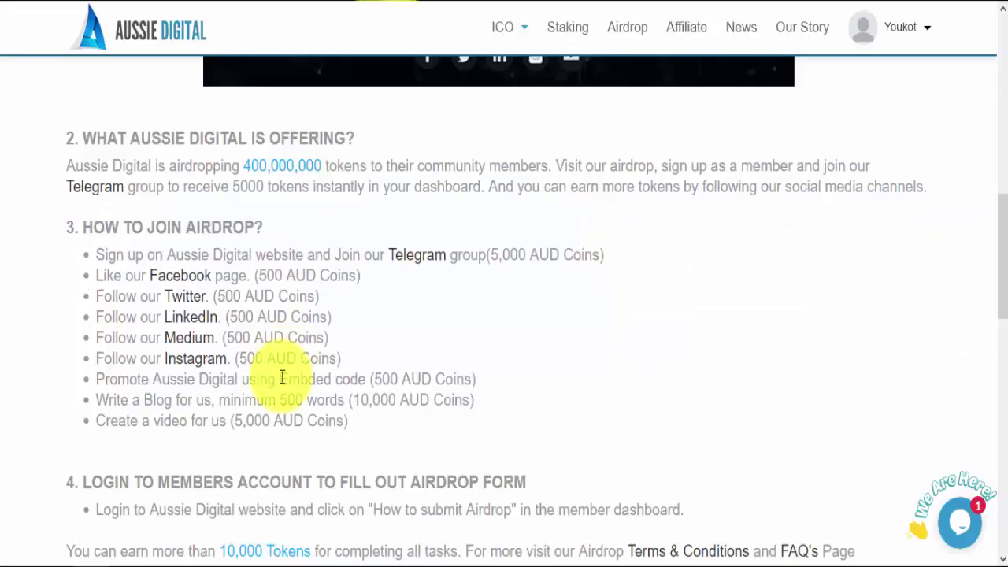
{"action": "scroll", "coordinate": [276, 371], "scroll_direction": "down", "scroll_amount": 7}
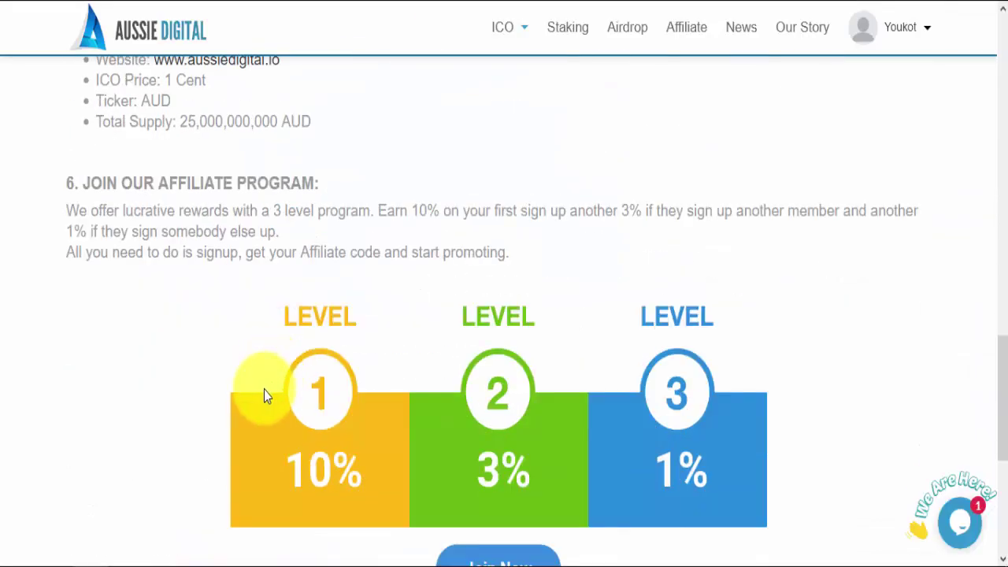
{"action": "scroll", "coordinate": [256, 385], "scroll_direction": "down", "scroll_amount": 4}
{"action": "scroll", "coordinate": [256, 386], "scroll_direction": "up", "scroll_amount": 11}
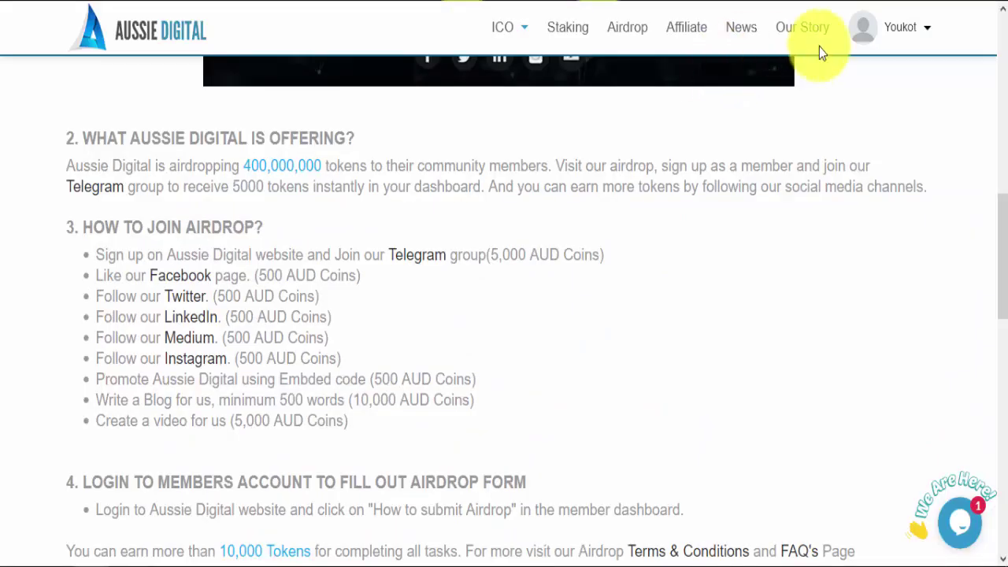
- Open the member dashboard from the account menu and bring the airdrop details form into view
{"action": "left_click", "coordinate": [928, 32]}
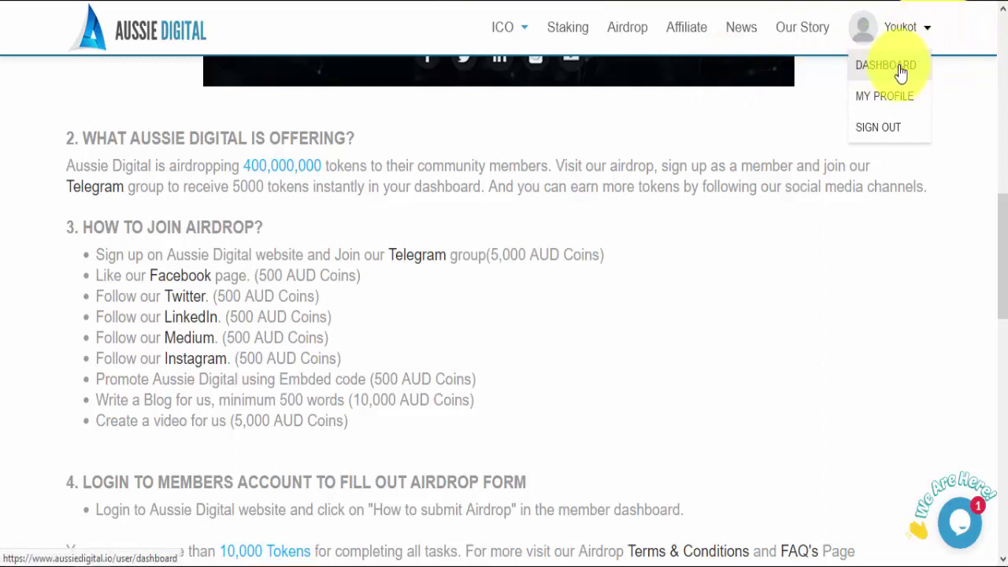
{"action": "left_click", "coordinate": [902, 72]}
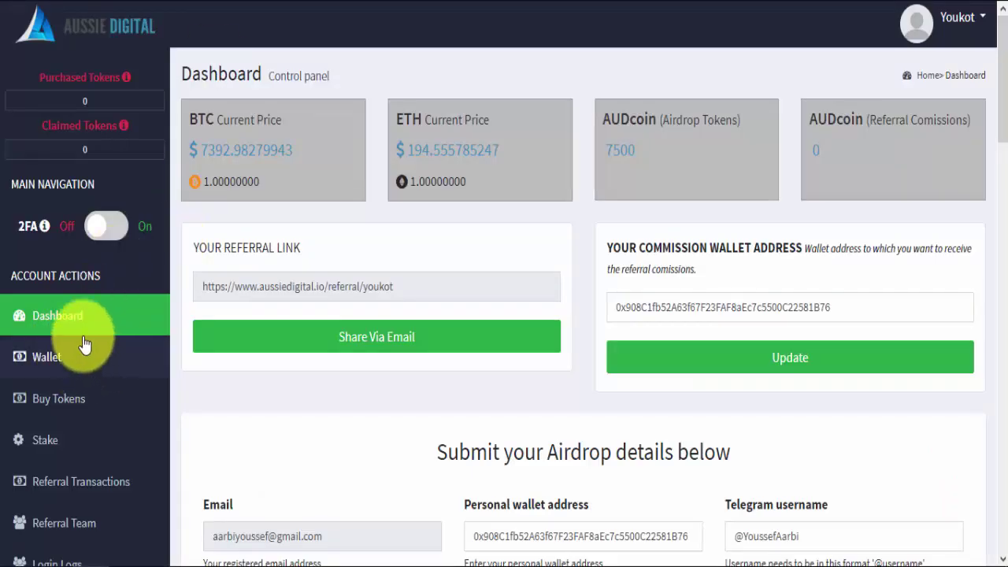
{"action": "scroll", "coordinate": [85, 345], "scroll_direction": "down", "scroll_amount": 5}
{"action": "scroll", "coordinate": [51, 346], "scroll_direction": "up", "scroll_amount": 4}
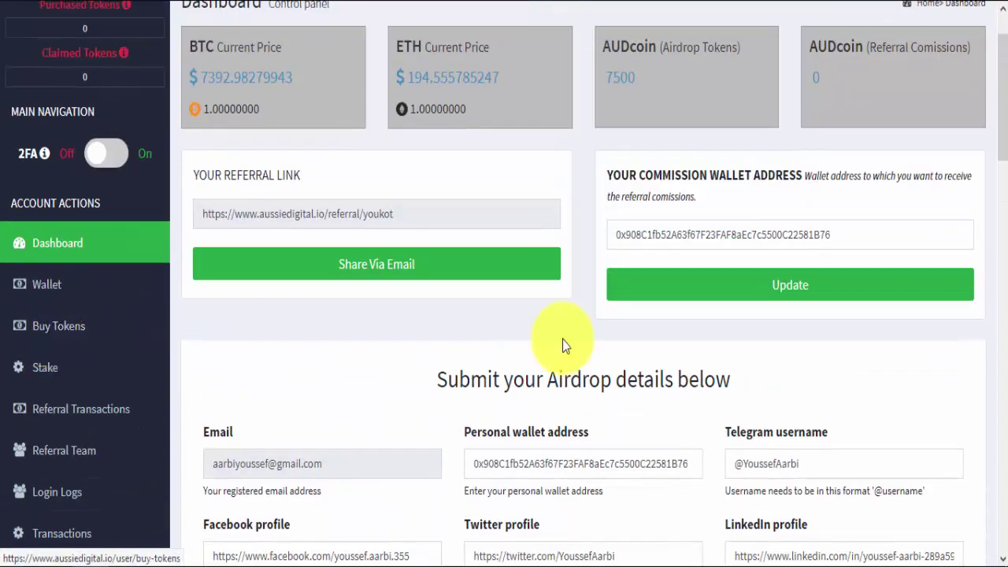
{"action": "scroll", "coordinate": [562, 340], "scroll_direction": "down", "scroll_amount": 2}
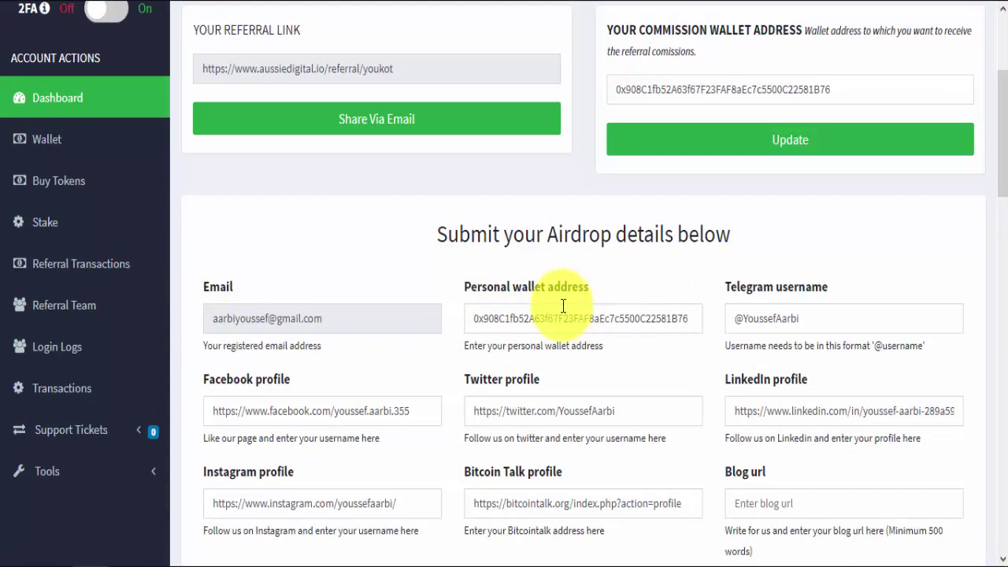
{"action": "scroll", "coordinate": [421, 344], "scroll_direction": "down", "scroll_amount": 1}
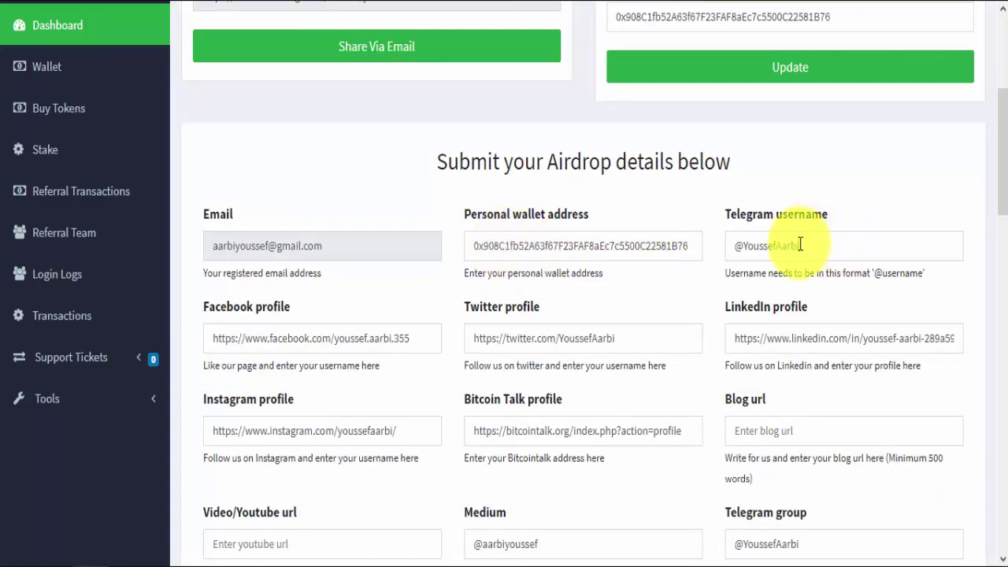
- Highlight the Telegram username in the airdrop form and part of the LinkedIn profile address
{"action": "left_click_drag", "start_coordinate": [799, 246], "coordinate": [717, 245]}
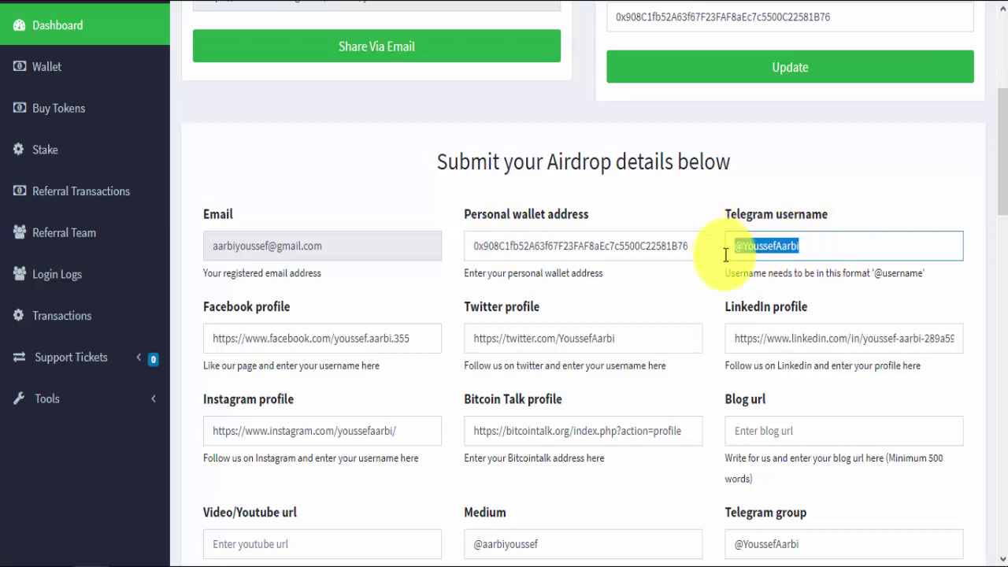
{"action": "left_click", "coordinate": [833, 339]}
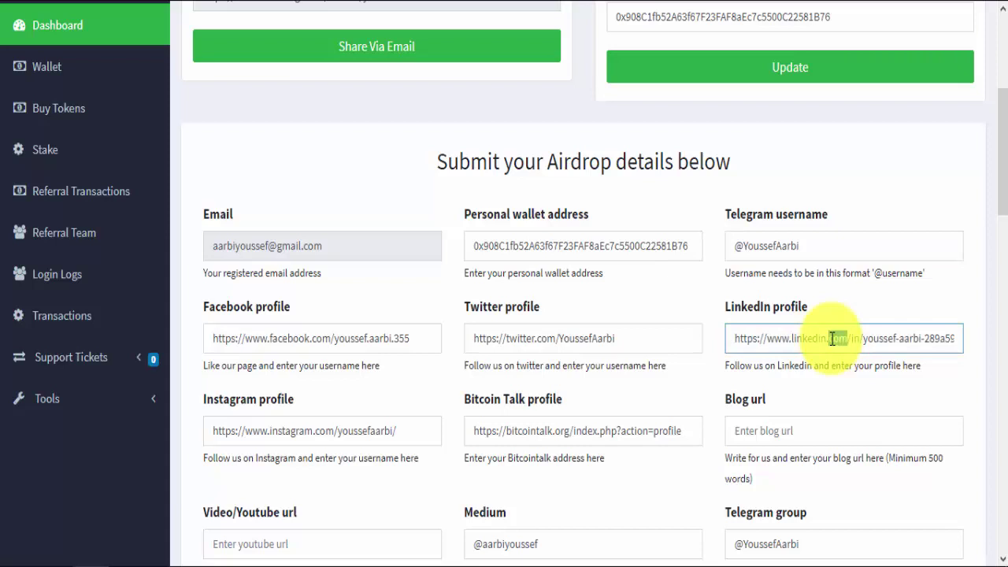
{"action": "scroll", "coordinate": [717, 410], "scroll_direction": "down", "scroll_amount": 2}
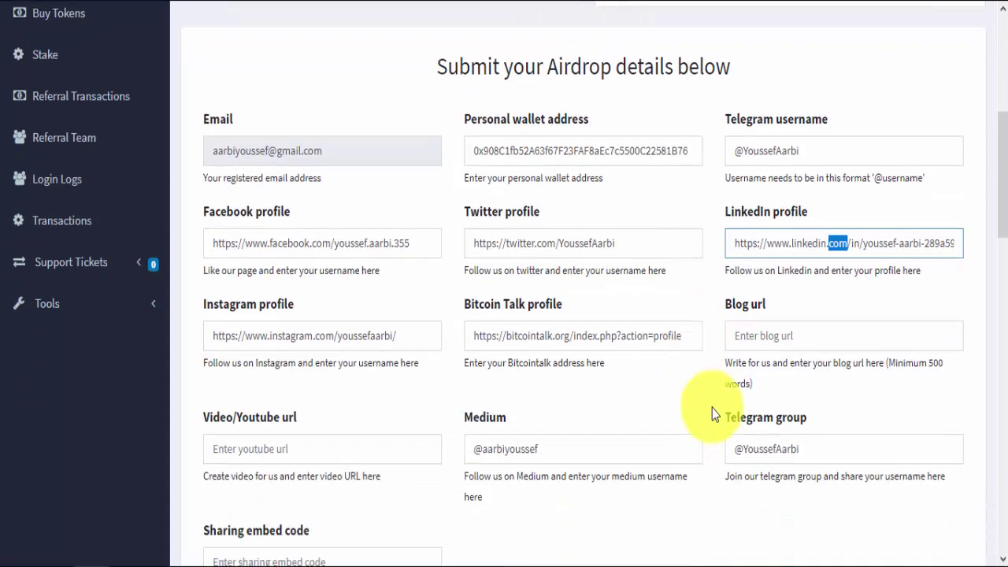
- Point out the Blog url, Telegram group and Medium fields of the airdrop form
{"action": "left_click", "coordinate": [767, 288]}
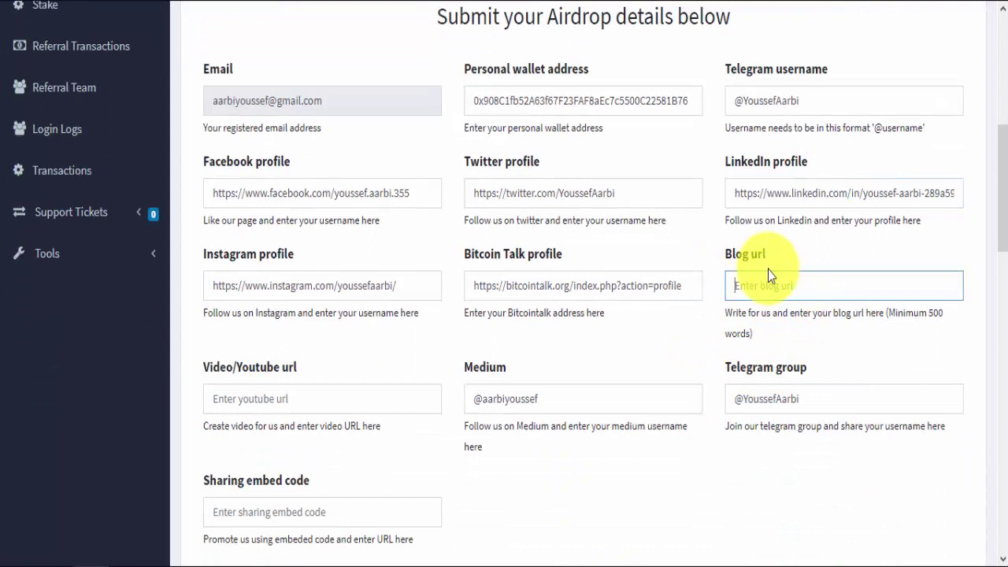
{"action": "left_click", "coordinate": [808, 404]}
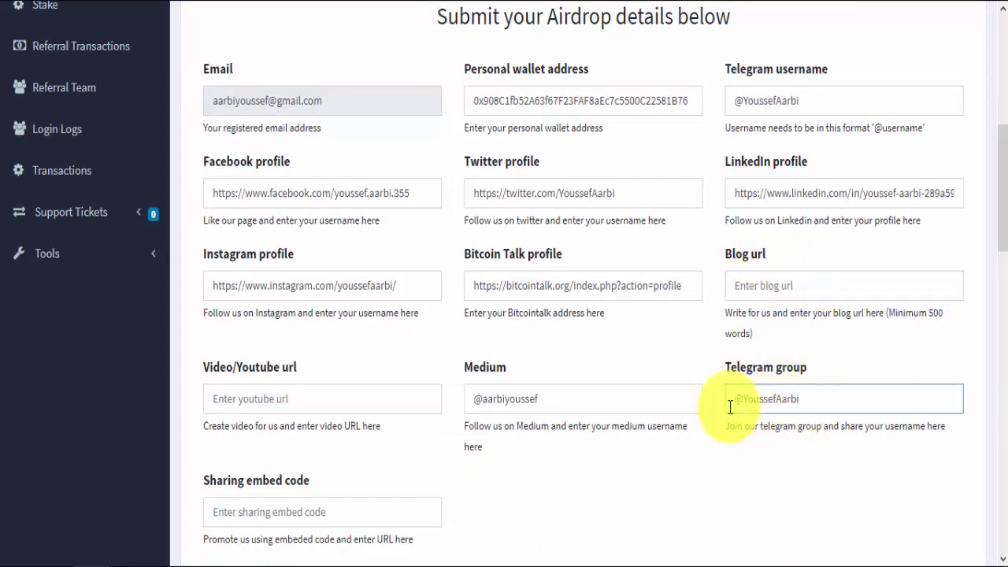
{"action": "double_click", "coordinate": [493, 400]}
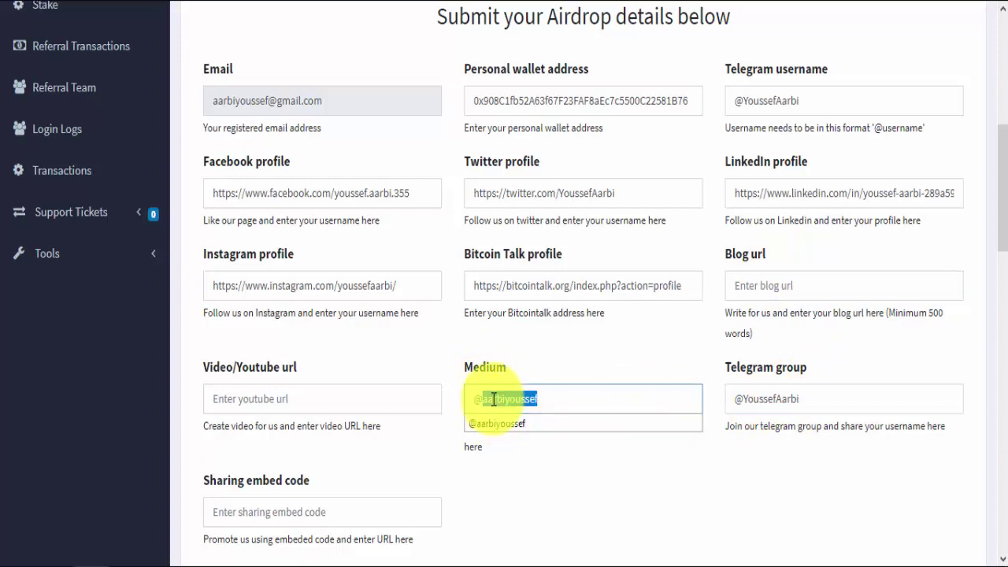
{"action": "left_click", "coordinate": [493, 399]}
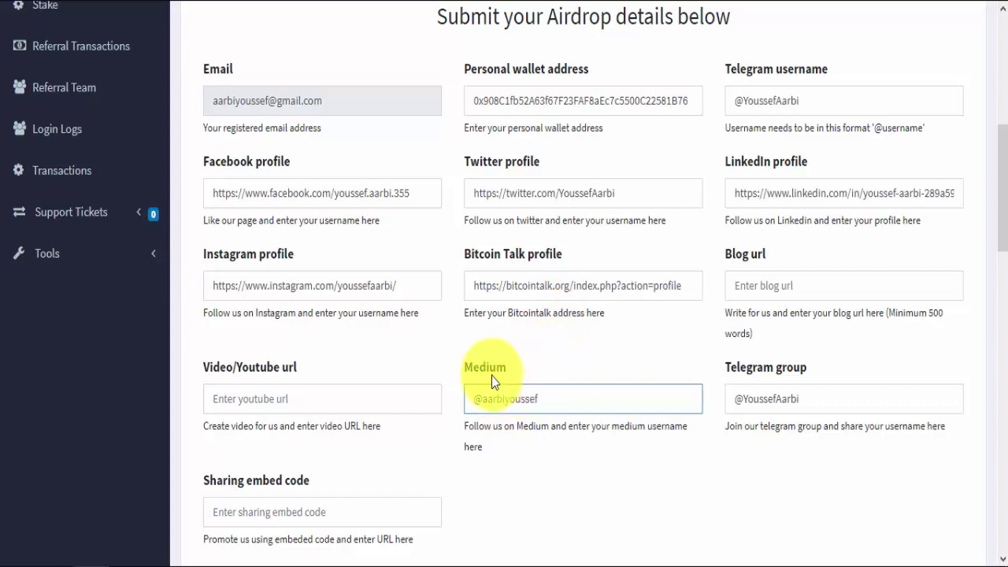
{"action": "left_click", "coordinate": [162, 561]}
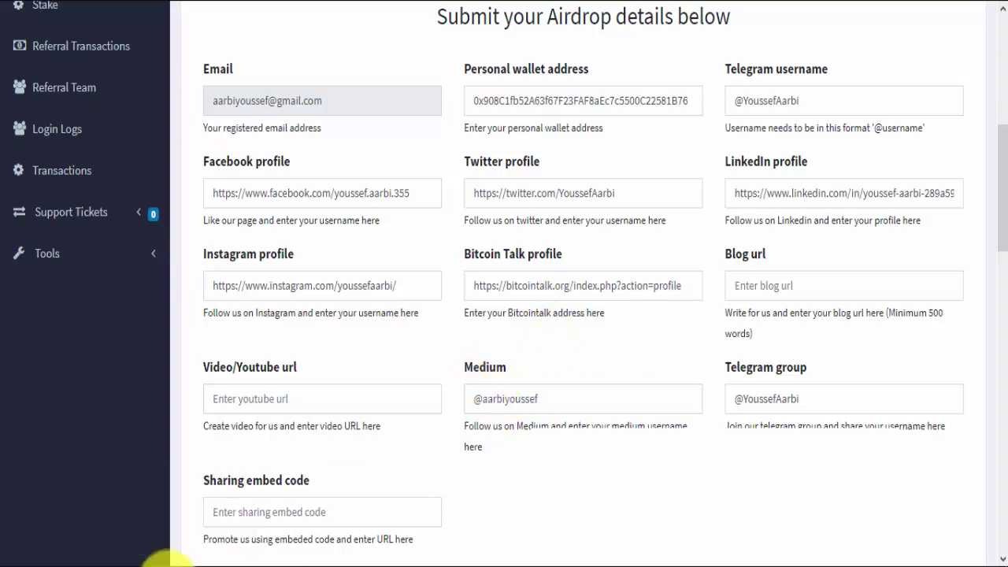
{"action": "left_click", "coordinate": [162, 561]}
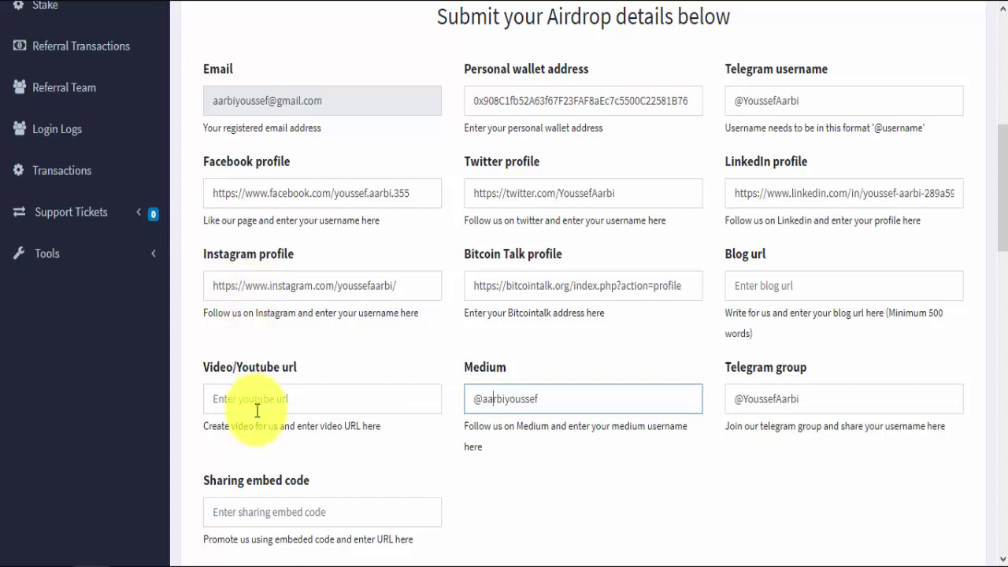
- Highlight the Sharing embed code heading and its promotion instruction, and clear the highlight
{"action": "scroll", "coordinate": [250, 378], "scroll_direction": "down", "scroll_amount": 1}
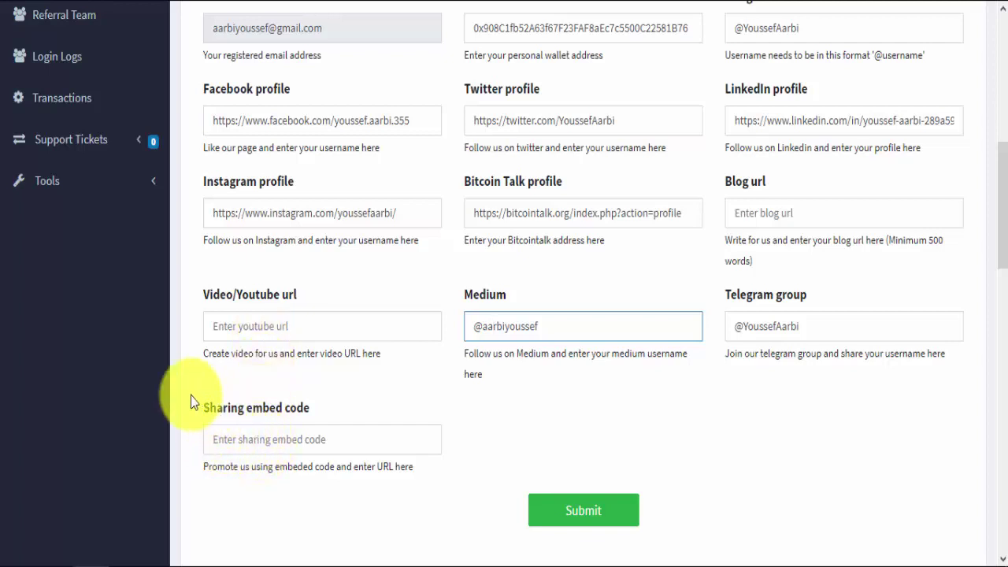
{"action": "double_click", "coordinate": [223, 408]}
{"action": "left_click_drag", "start_coordinate": [307, 417], "coordinate": [440, 484]}
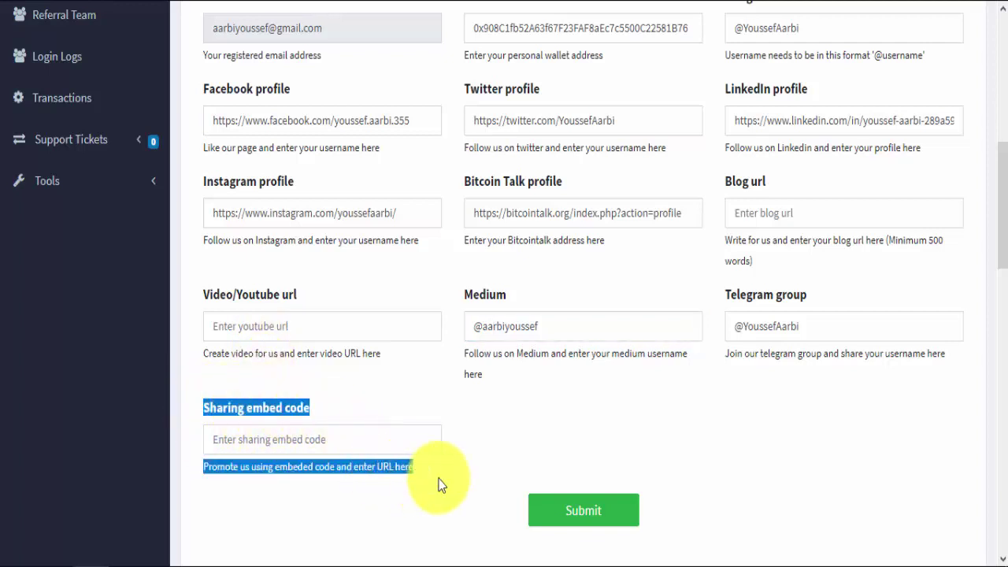
{"action": "left_click", "coordinate": [197, 394]}
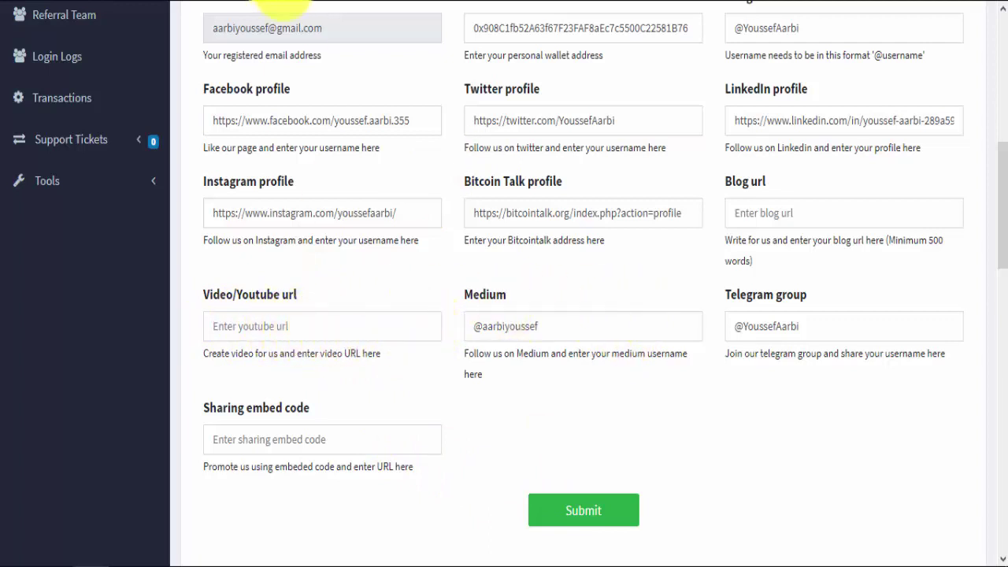
{"action": "left_click", "coordinate": [293, 3]}
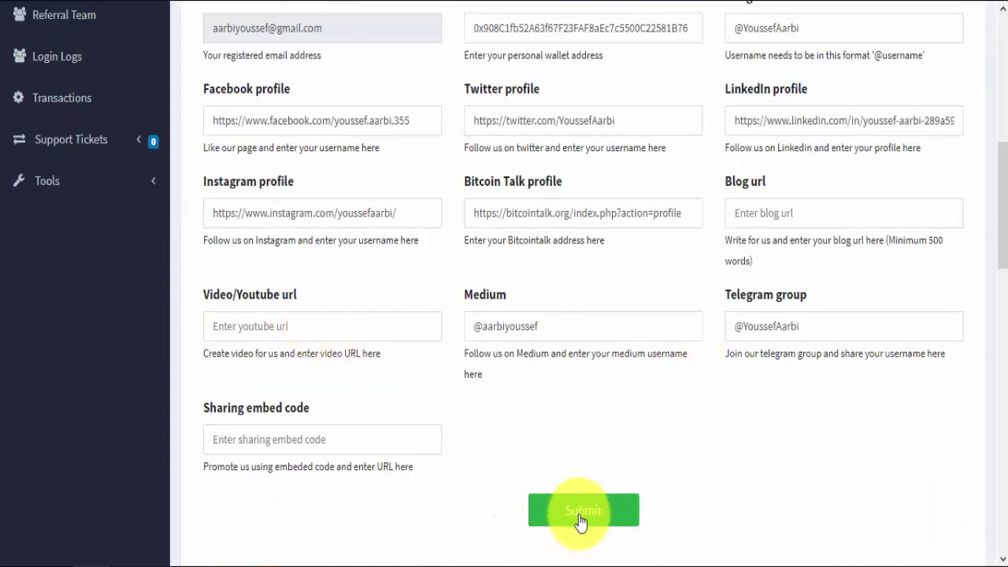
- Review the airdrop form from the personal wallet address to the submission area, and the dashboard's token and referral sections
{"action": "scroll", "coordinate": [597, 127], "scroll_direction": "up", "scroll_amount": 2}
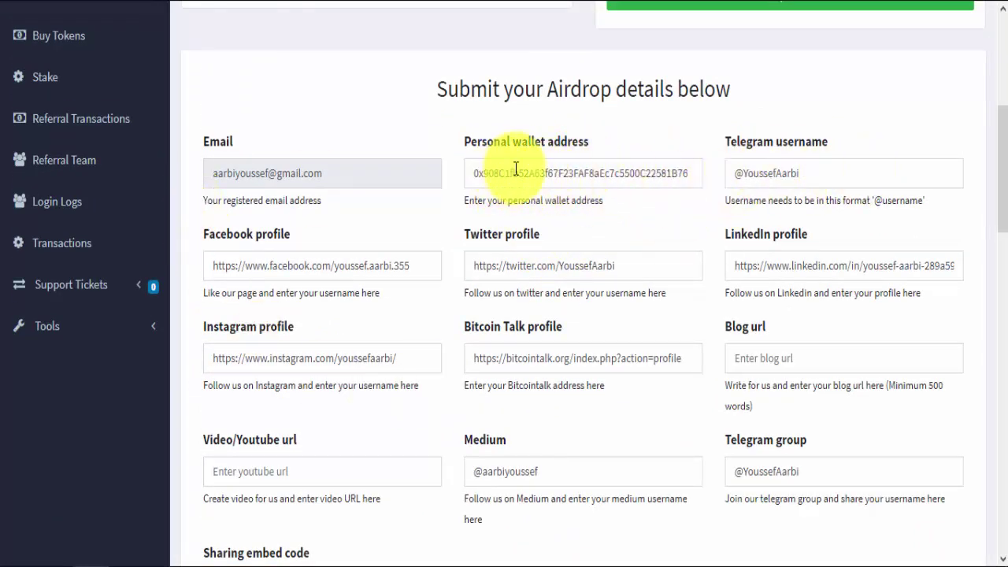
{"action": "scroll", "coordinate": [744, 446], "scroll_direction": "down", "scroll_amount": 3}
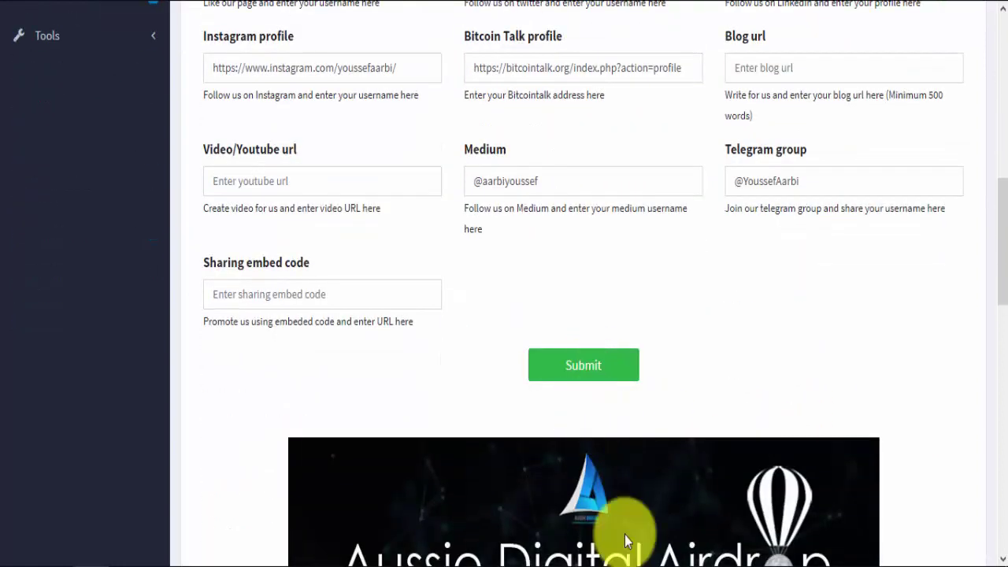
{"action": "scroll", "coordinate": [646, 394], "scroll_direction": "up", "scroll_amount": 8}
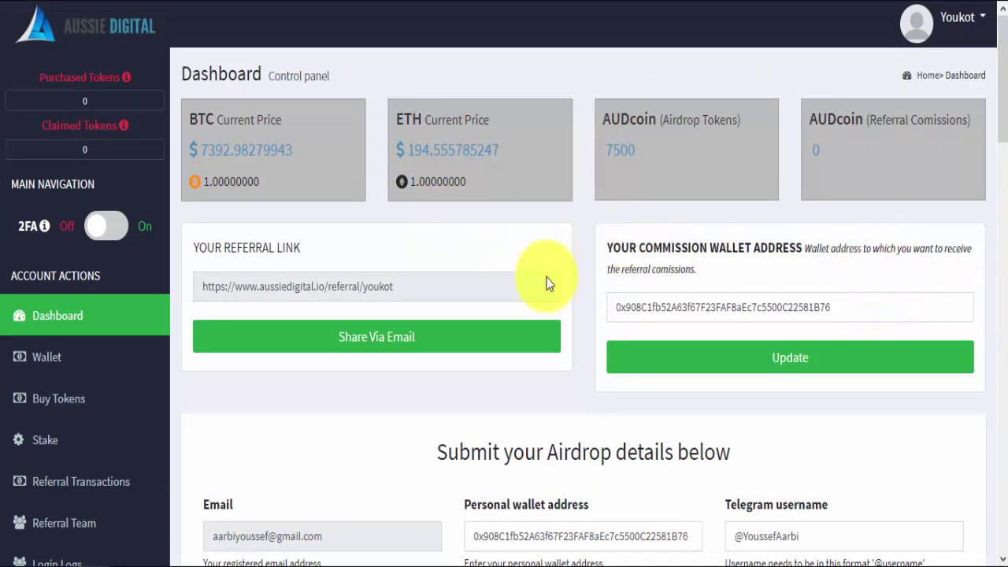
{"action": "scroll", "coordinate": [788, 311], "scroll_direction": "down", "scroll_amount": 2}
{"action": "scroll", "coordinate": [785, 313], "scroll_direction": "down", "scroll_amount": 5}
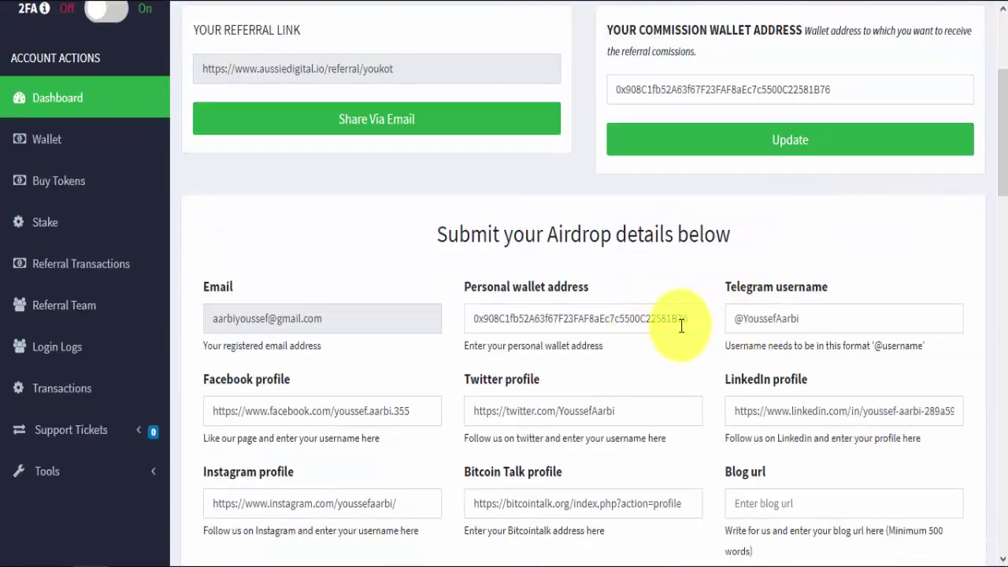
- Enter 0.01 in the Sharing embed code field of the airdrop form
{"action": "left_click", "coordinate": [392, 369]}
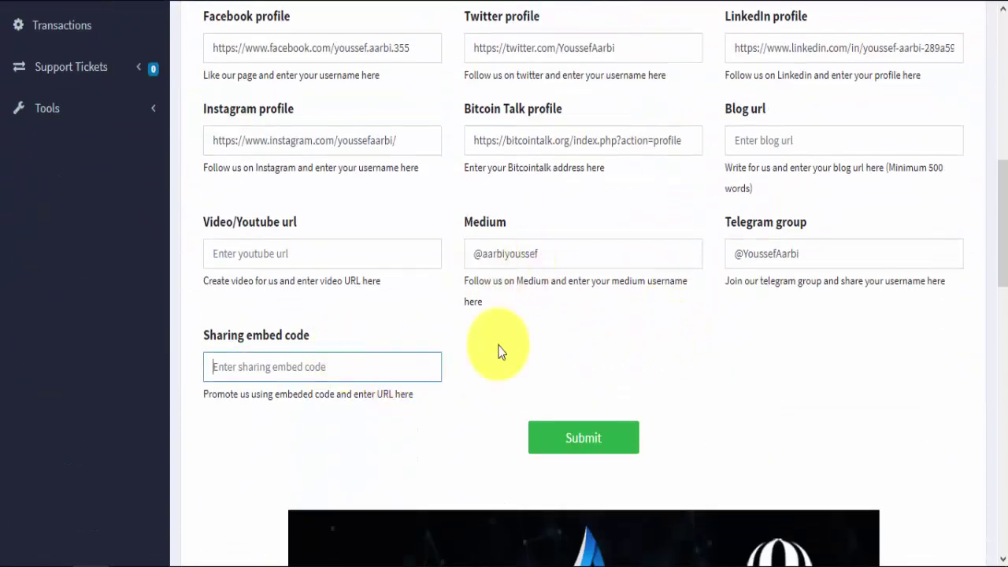
{"action": "type", "text": "0."}
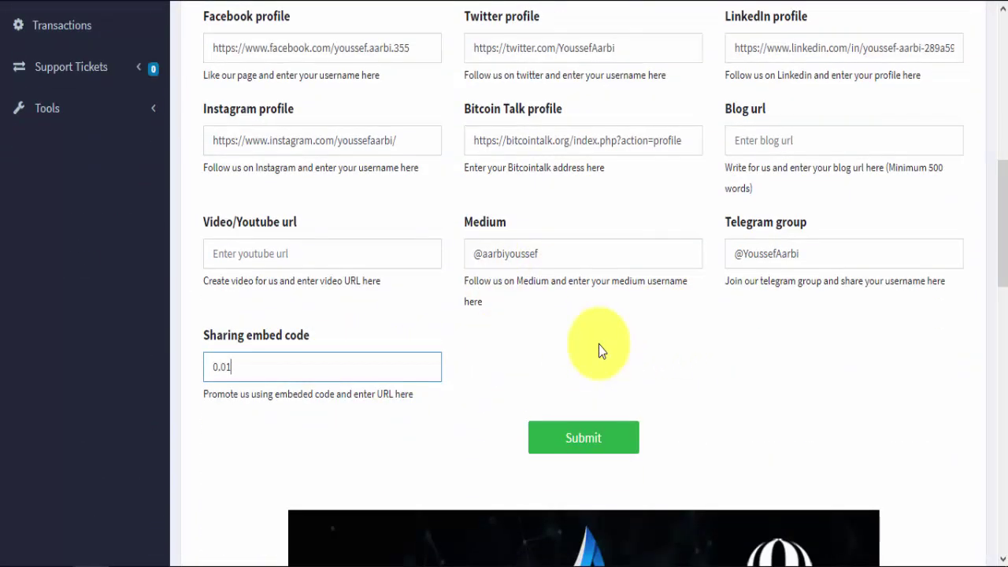
{"action": "type", "text": "01"}
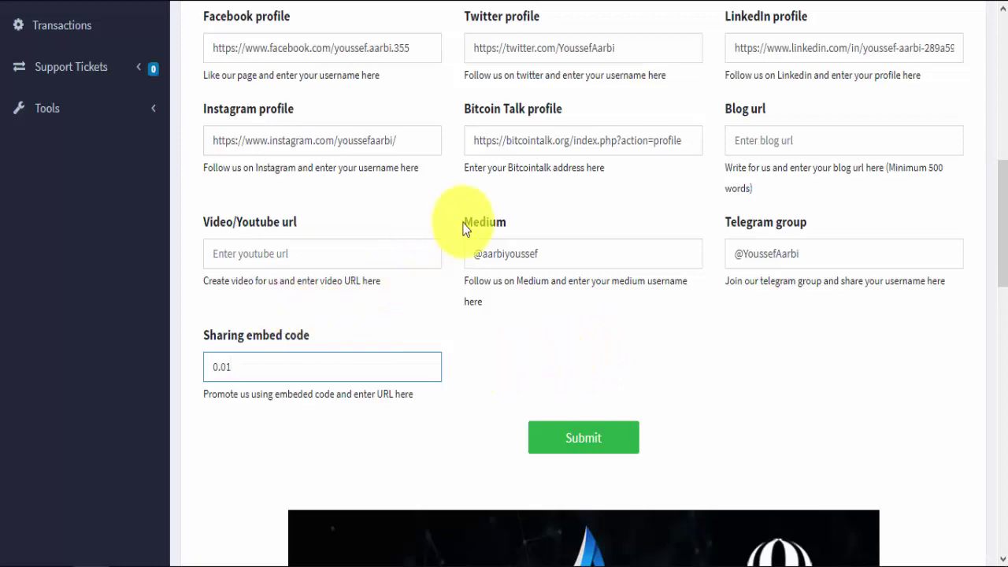
{"action": "scroll", "coordinate": [463, 229], "scroll_direction": "up", "scroll_amount": 5}
{"action": "scroll", "coordinate": [413, 288], "scroll_direction": "up", "scroll_amount": 2}
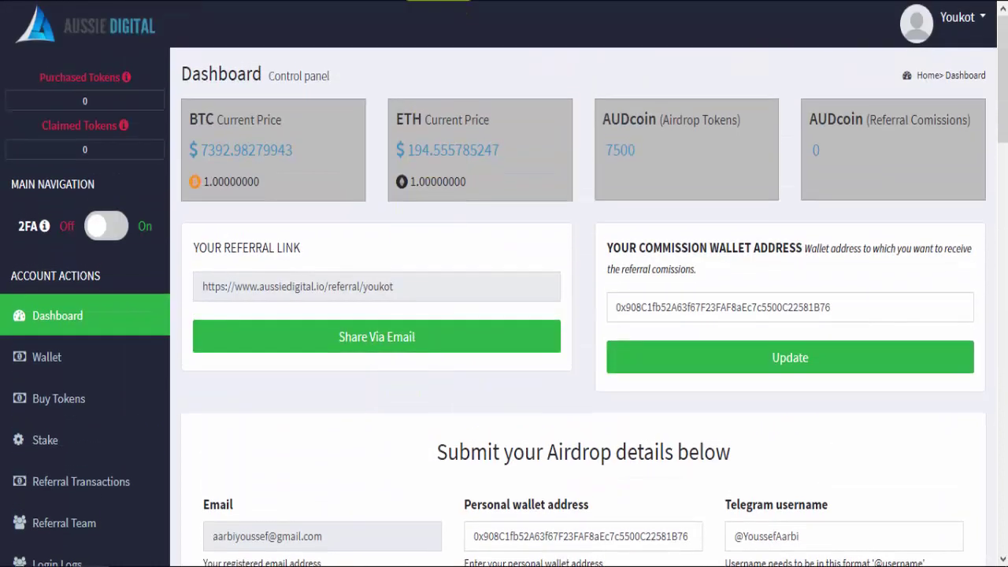
{"action": "left_click", "coordinate": [161, 565]}
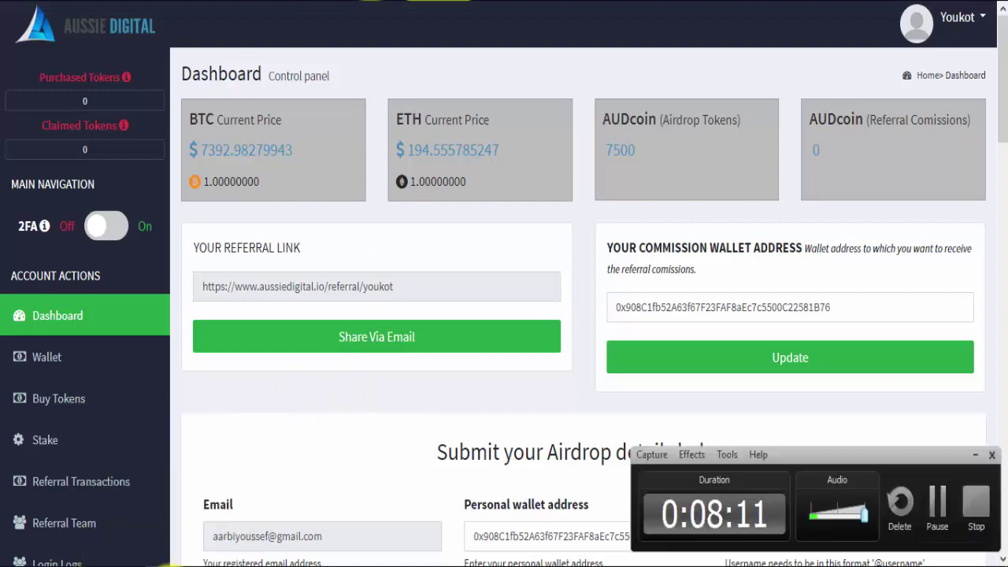